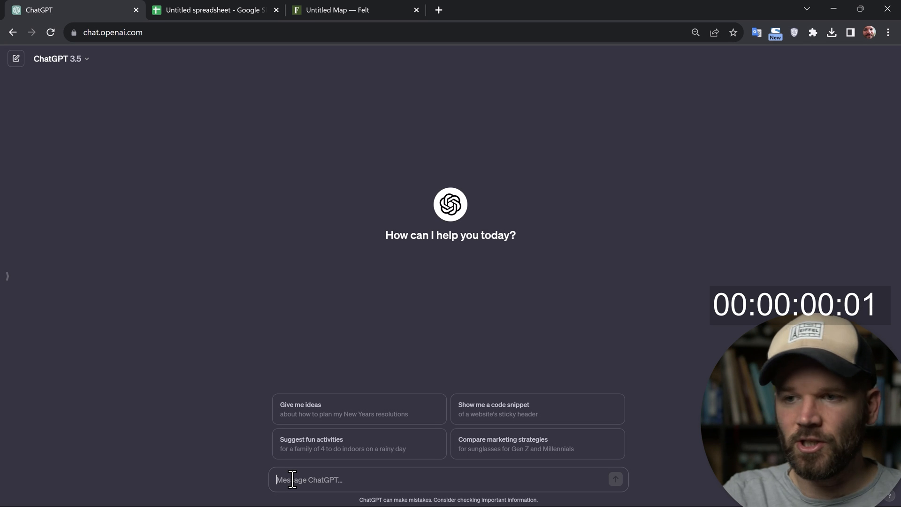
Ask ChatGPT to "give me a list of nato member countries"
type("give me a")
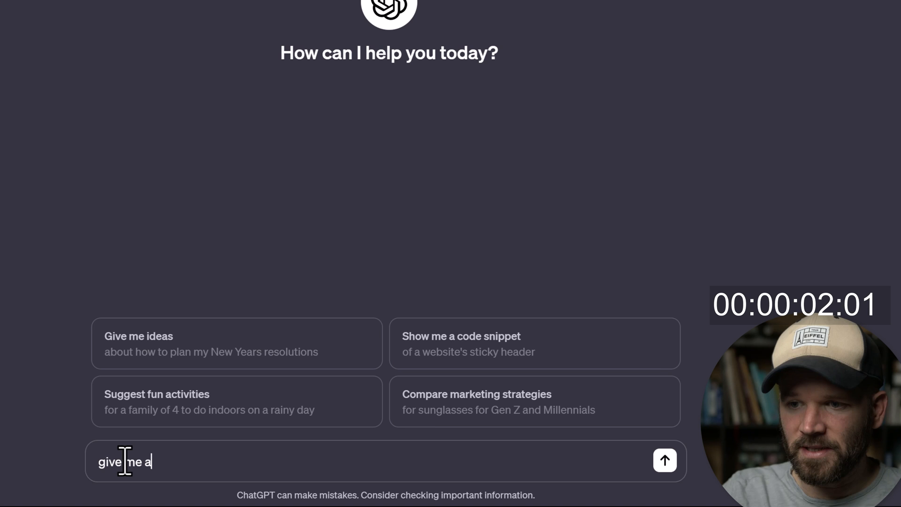
type(" list of na")
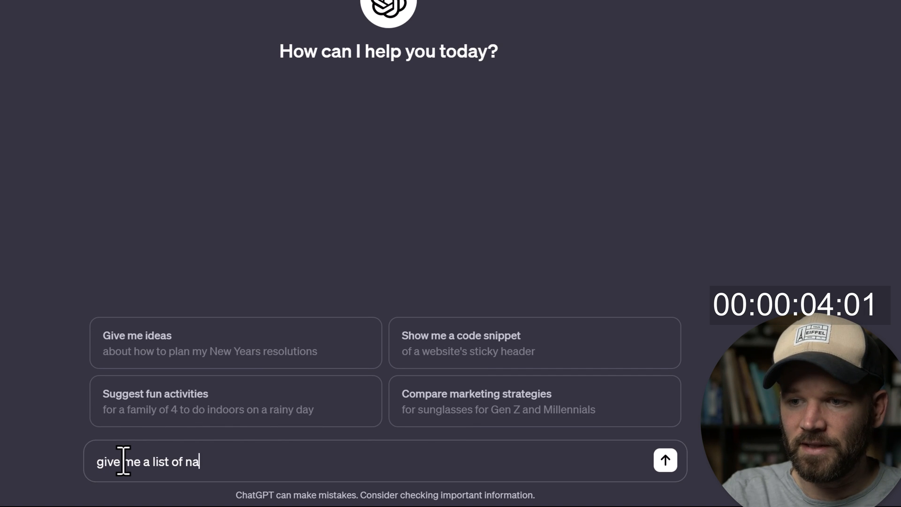
type("to member ")
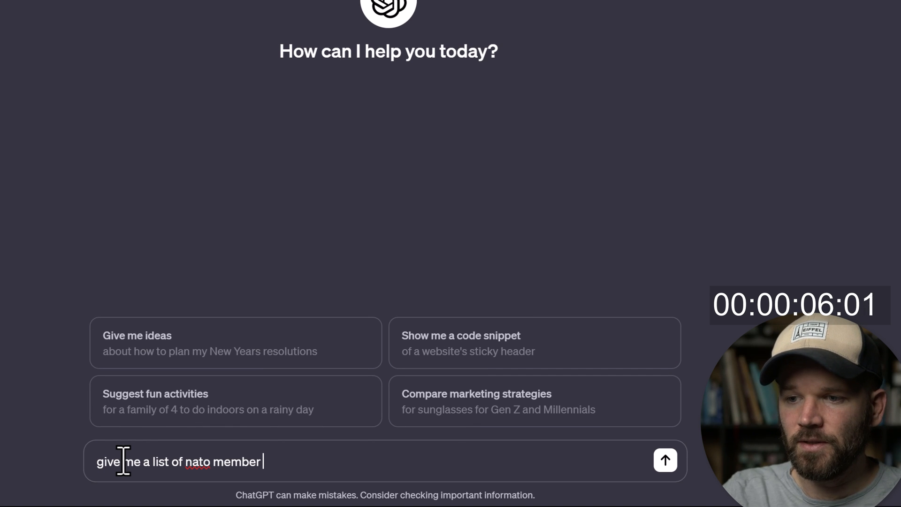
type("countries")
key("Return")
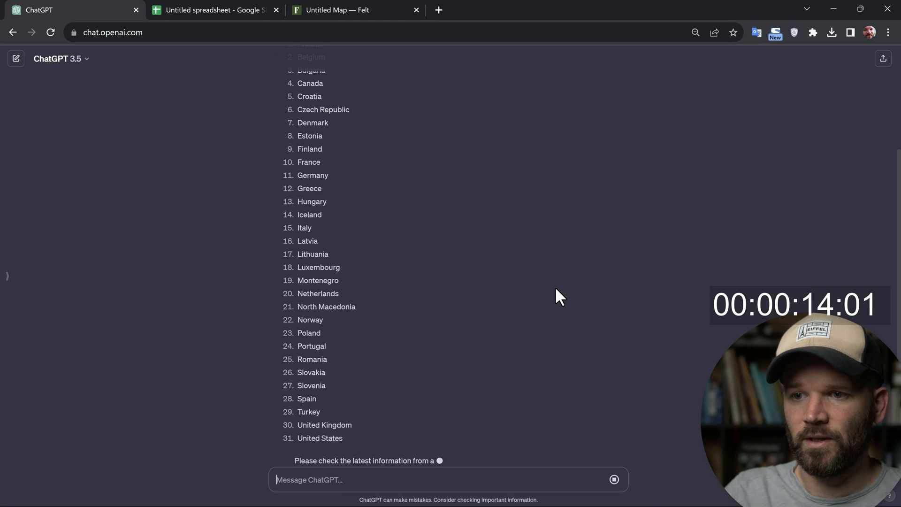
Copy the full list of country names from the ChatGPT answer into column A of the untitled Google Sheets spreadsheet
scroll(500, 266, "up", 4)
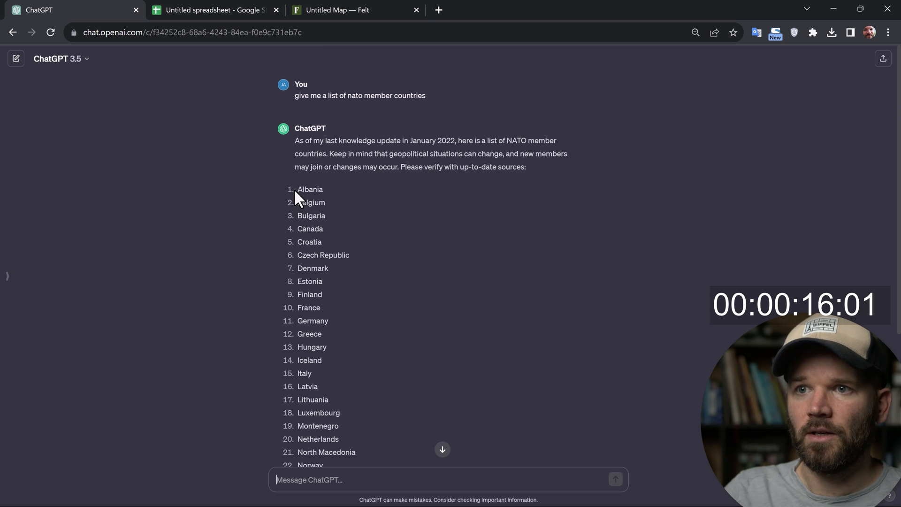
left_click_drag(294, 188, 368, 385)
key("ctrl+c")
scroll(351, 296, "down", 4)
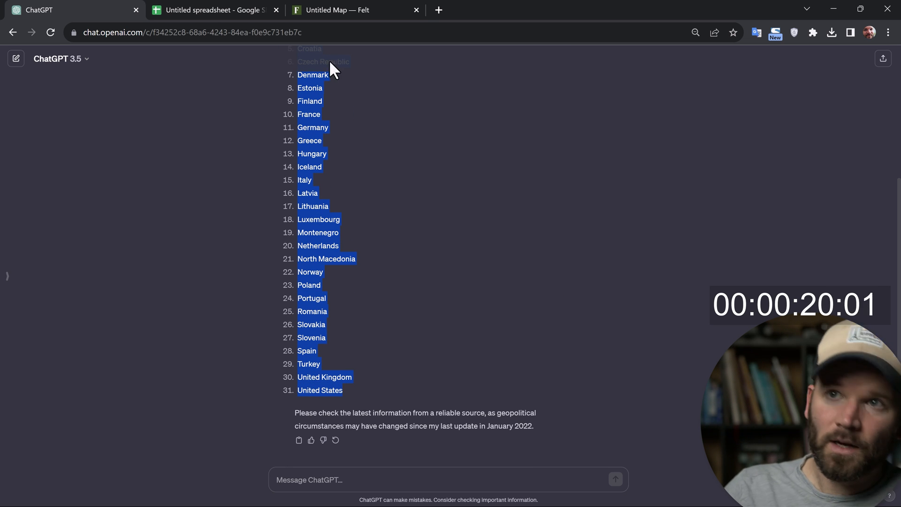
left_click(205, 7)
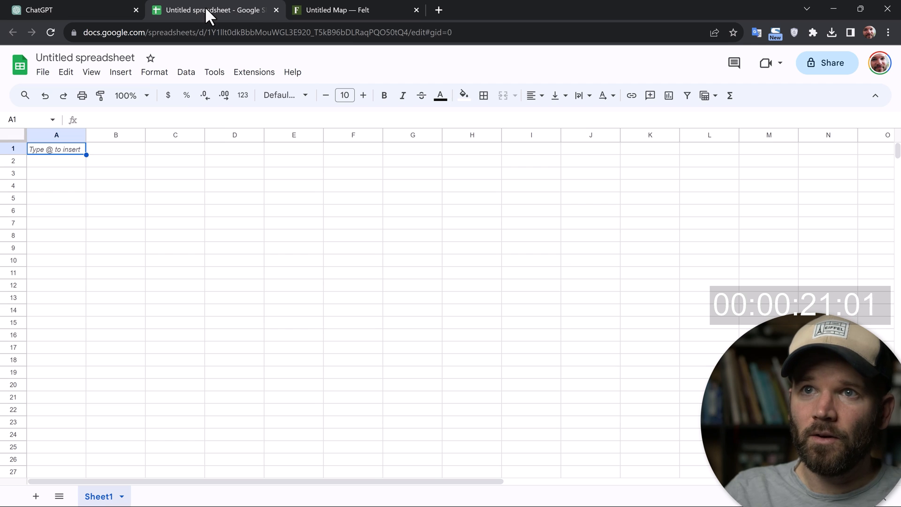
left_click(46, 137)
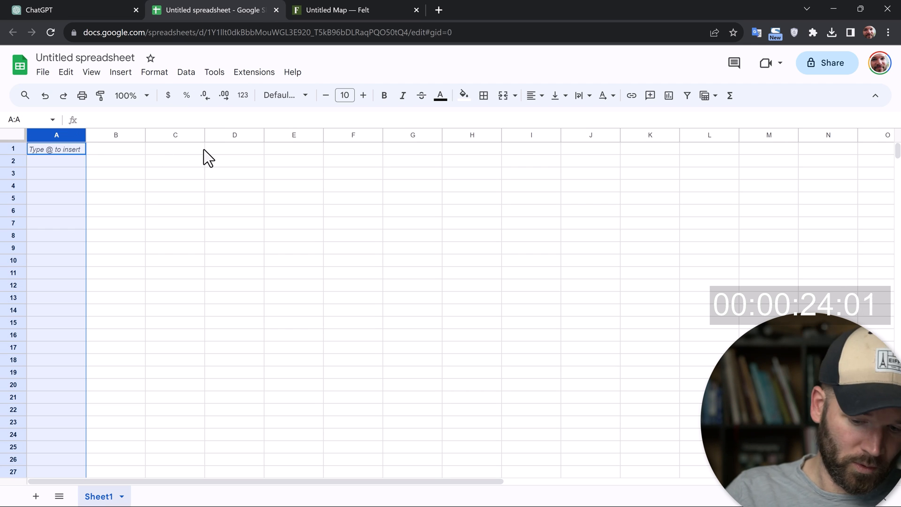
key("ctrl+v")
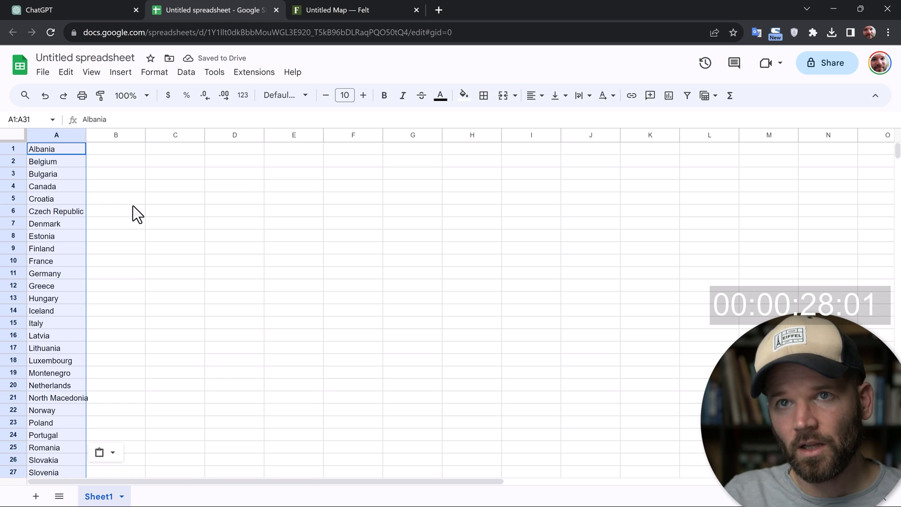
Rename the spreadsheet to NATO
left_click(80, 57)
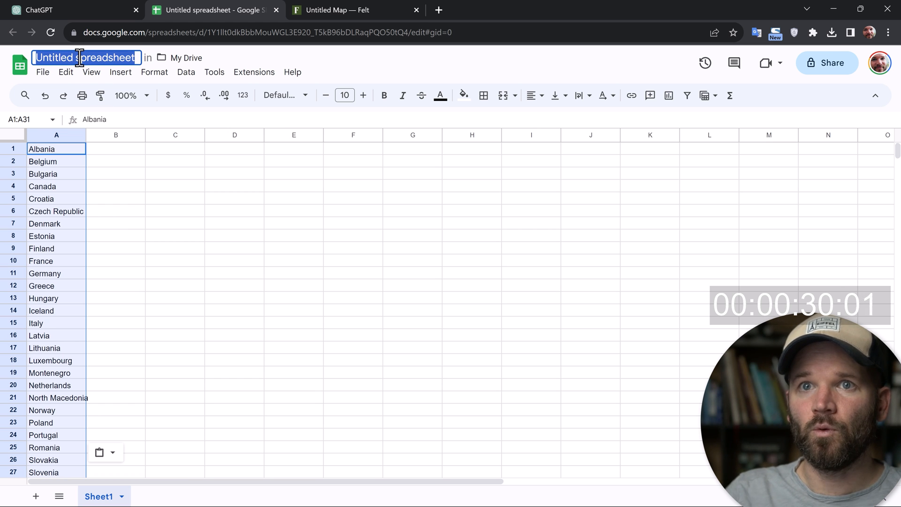
type("NATO")
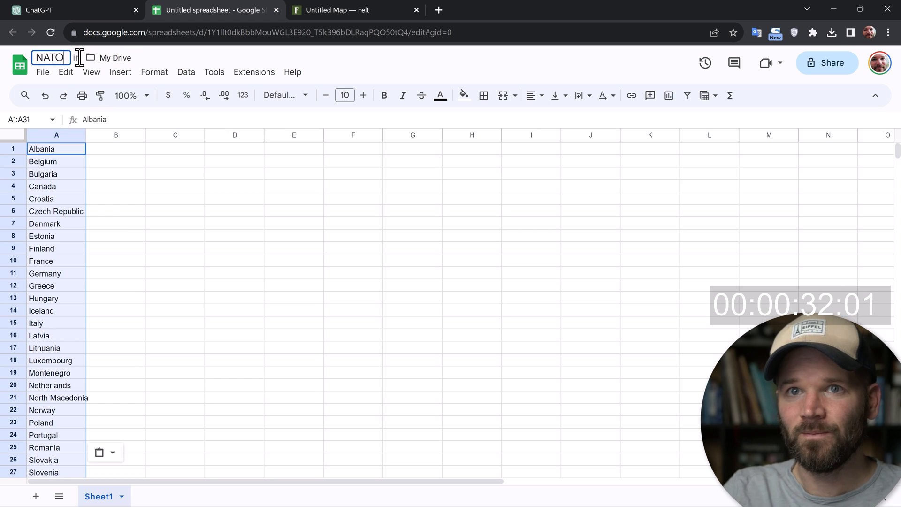
key("Return")
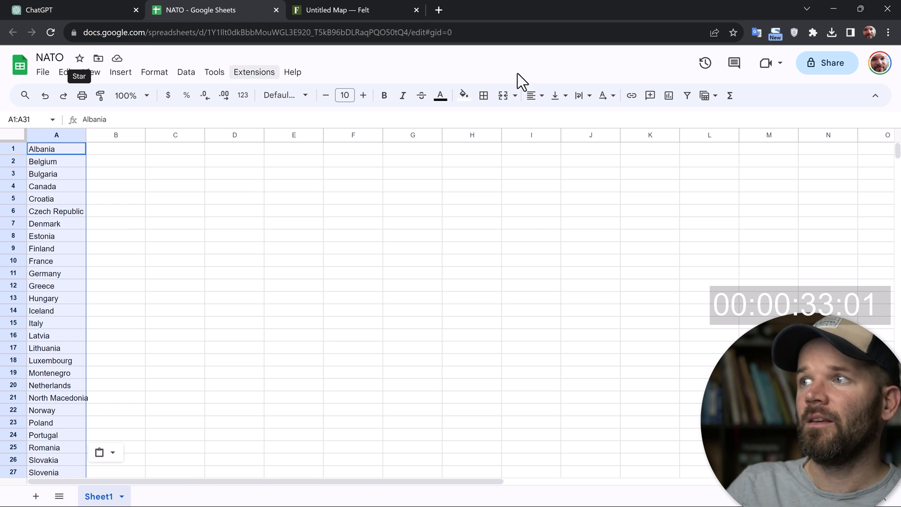
Set the NATO spreadsheet's general access to Anyone with the link and copy its sharing link
left_click(820, 66)
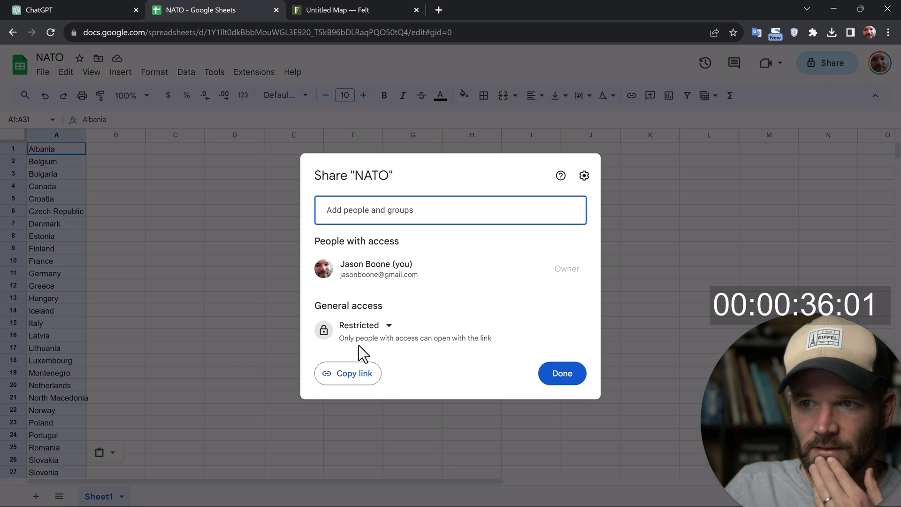
left_click(378, 327)
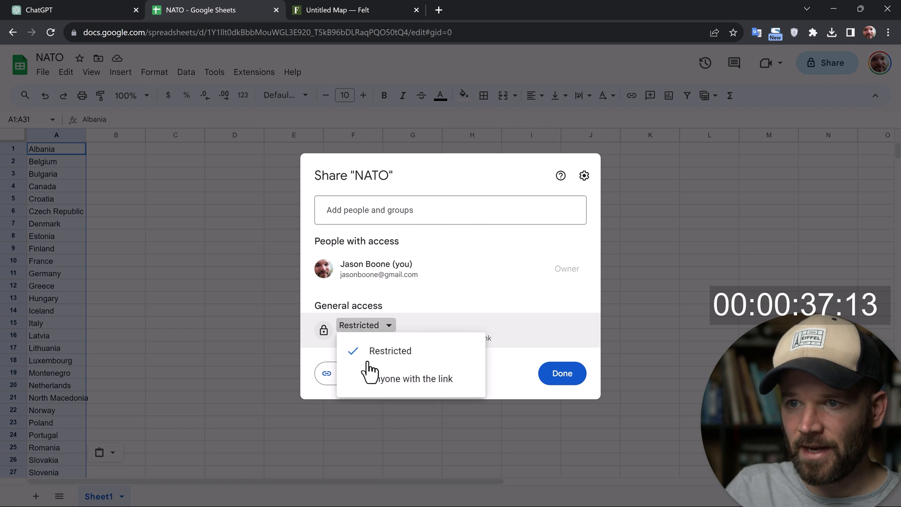
left_click(376, 390)
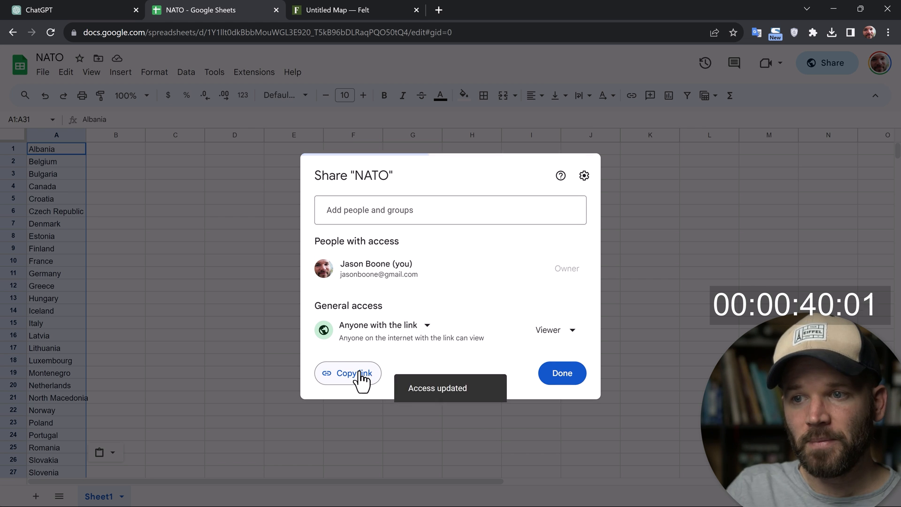
left_click(375, 381)
left_click(558, 376)
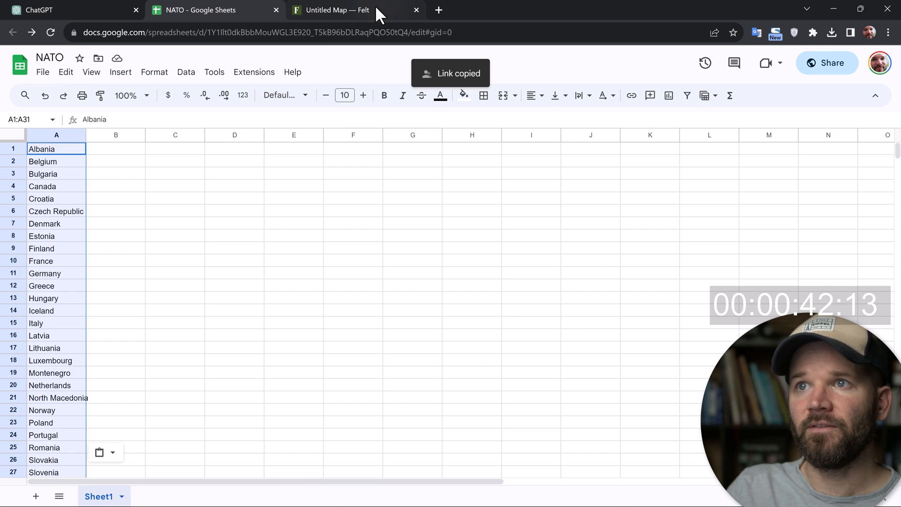
Switch to the untitled Felt map and add a layer from the copied Google Sheets URL
left_click(378, 10)
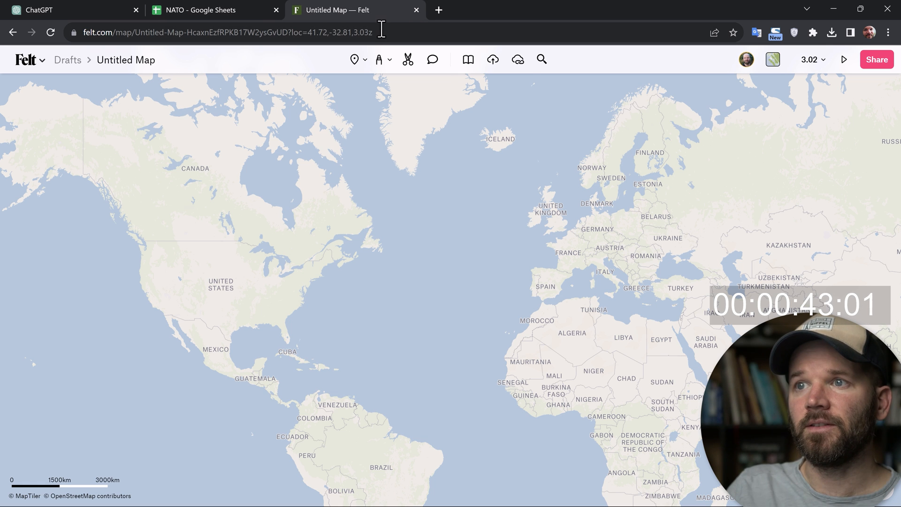
left_click(518, 61)
key("ctrl+v")
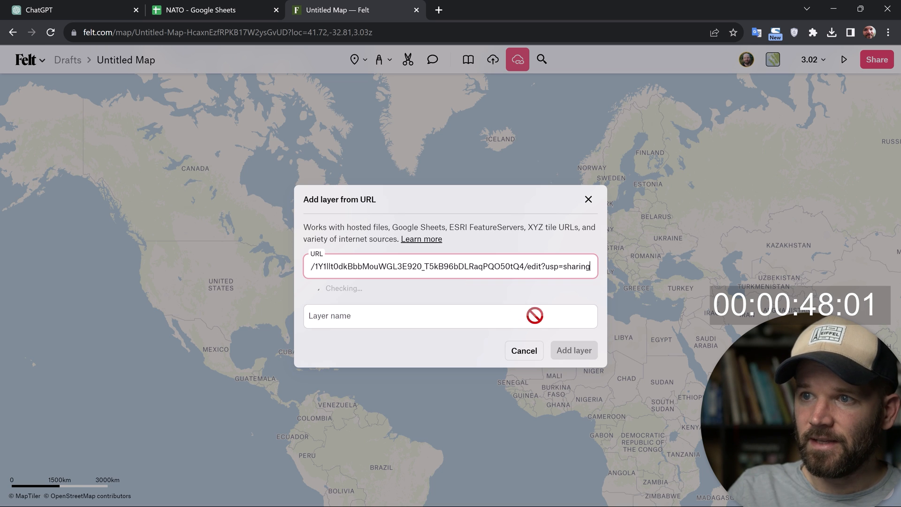
left_click(575, 353)
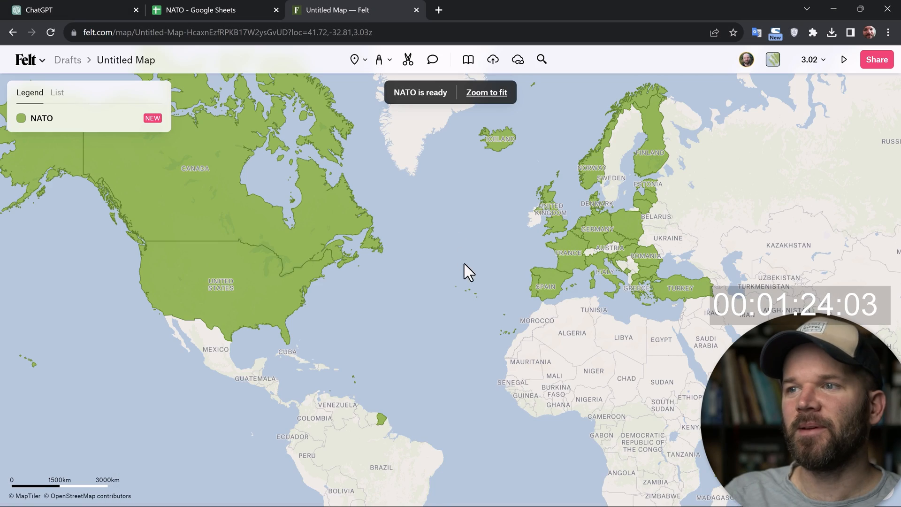
left_click_drag(463, 264, 519, 317)
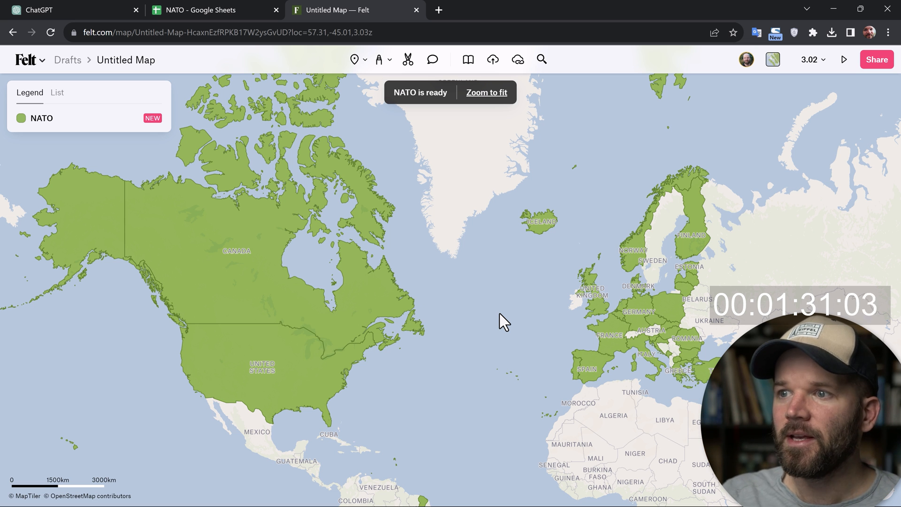
left_click_drag(485, 310, 460, 304)
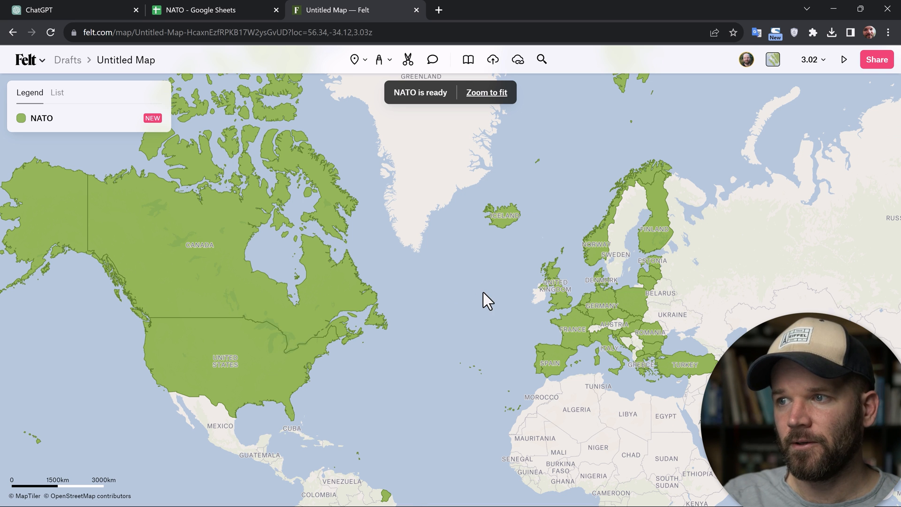
left_click_drag(483, 292, 502, 291)
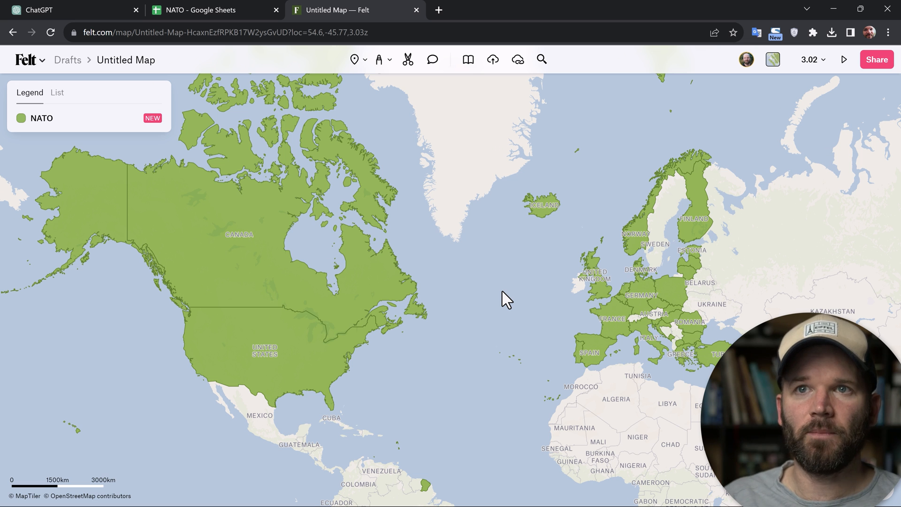
left_click(194, 13)
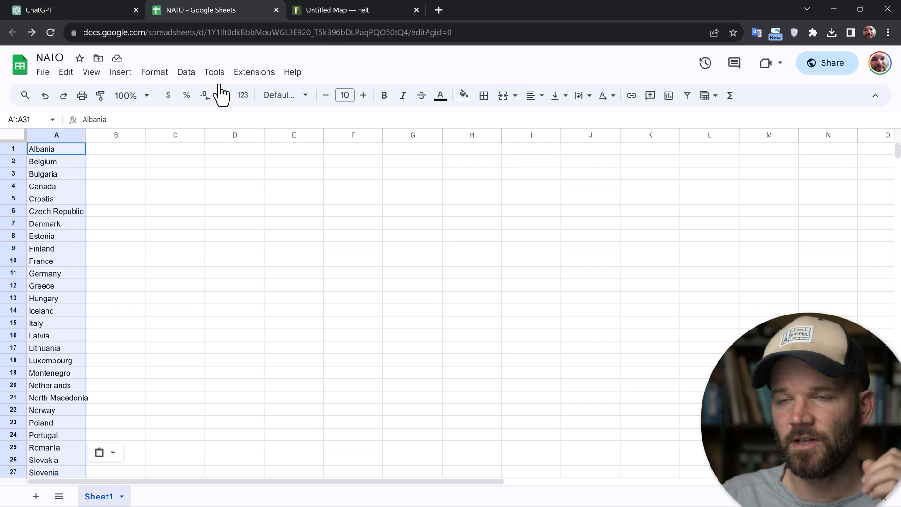
left_click(326, 6)
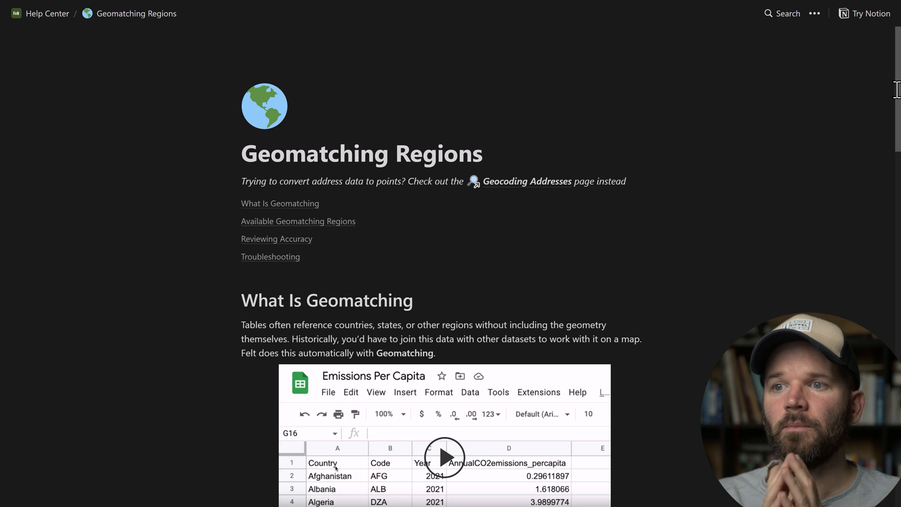
Examine the Available Geomatching Regions table in Felt's help page, including the example values and column name hints
scroll(896, 89, "down", 1)
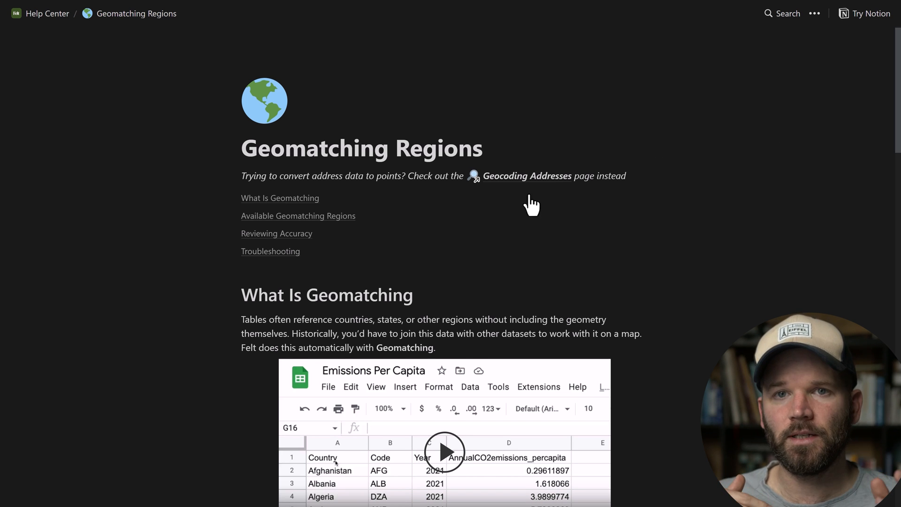
left_click(324, 217)
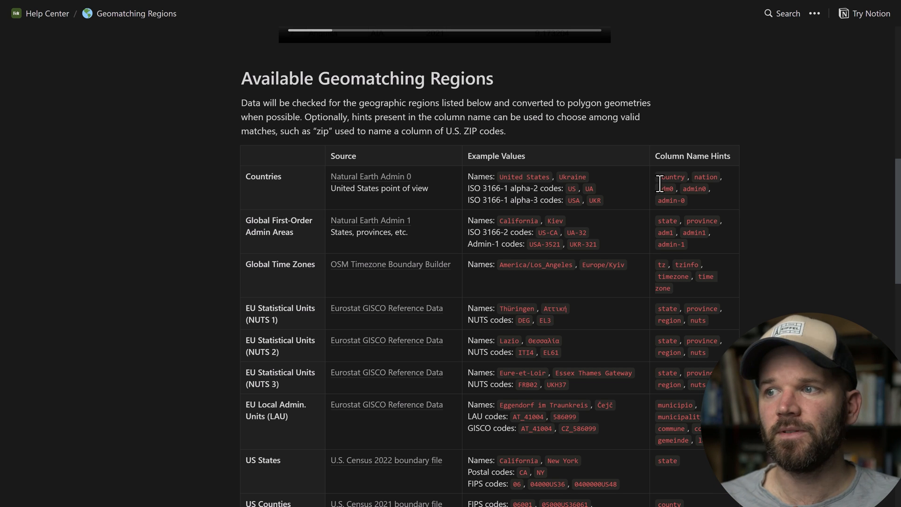
left_click_drag(655, 174, 725, 390)
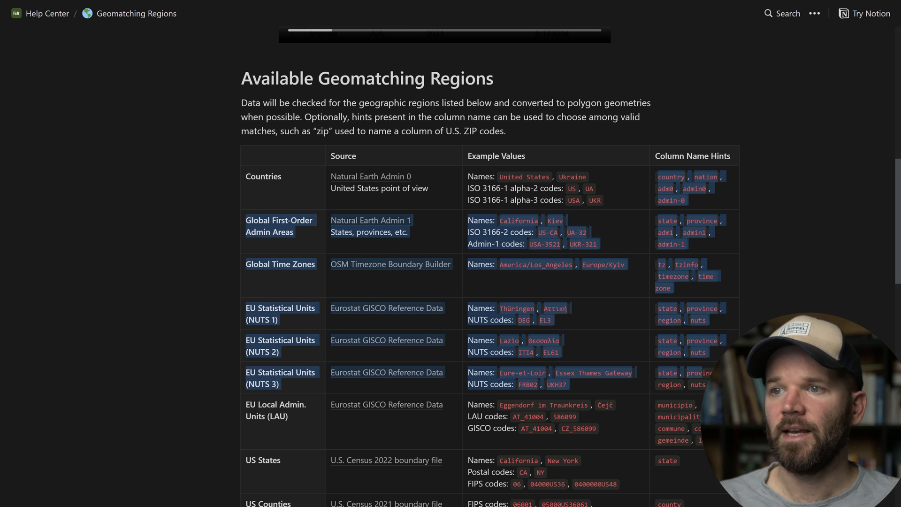
left_click(732, 389)
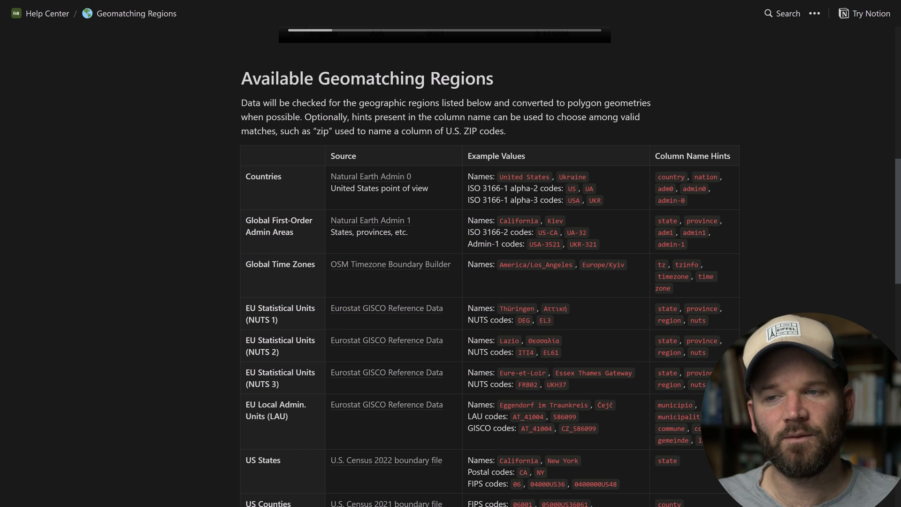
scroll(489, 263, "down", 5)
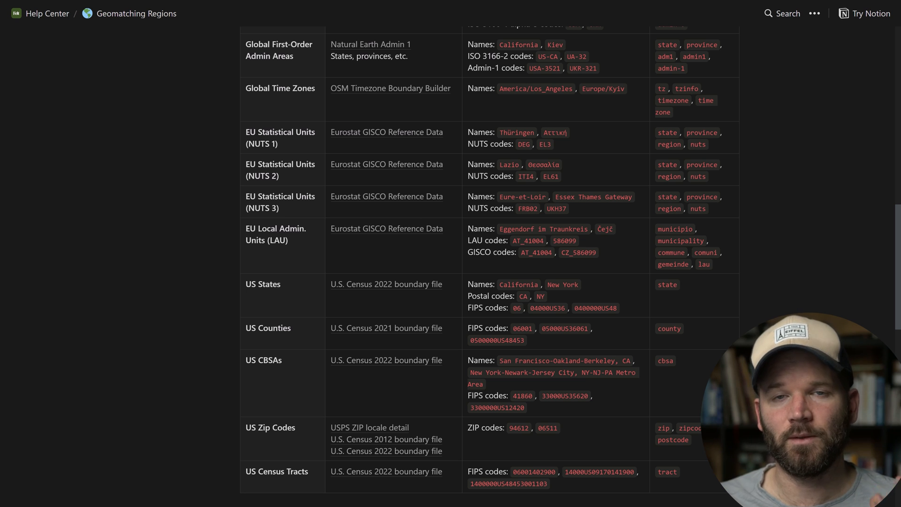
scroll(490, 262, "up", 3)
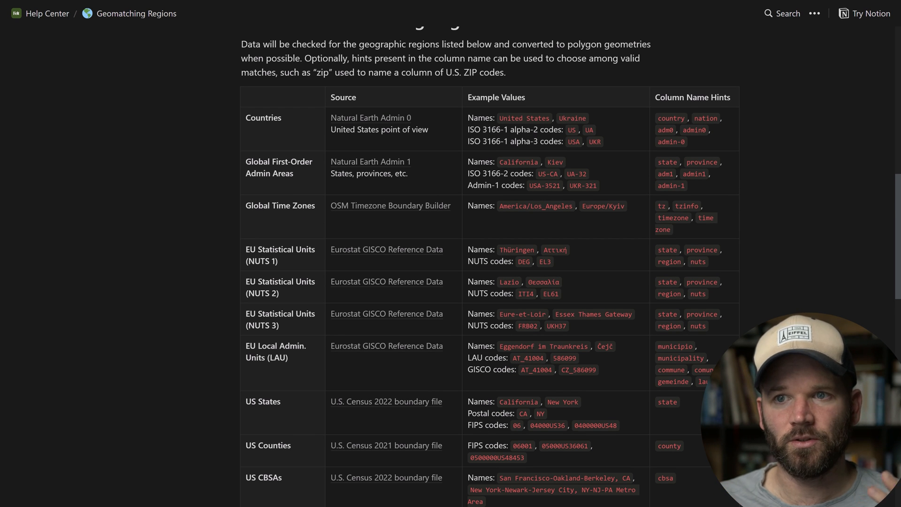
scroll(489, 263, "up", 2)
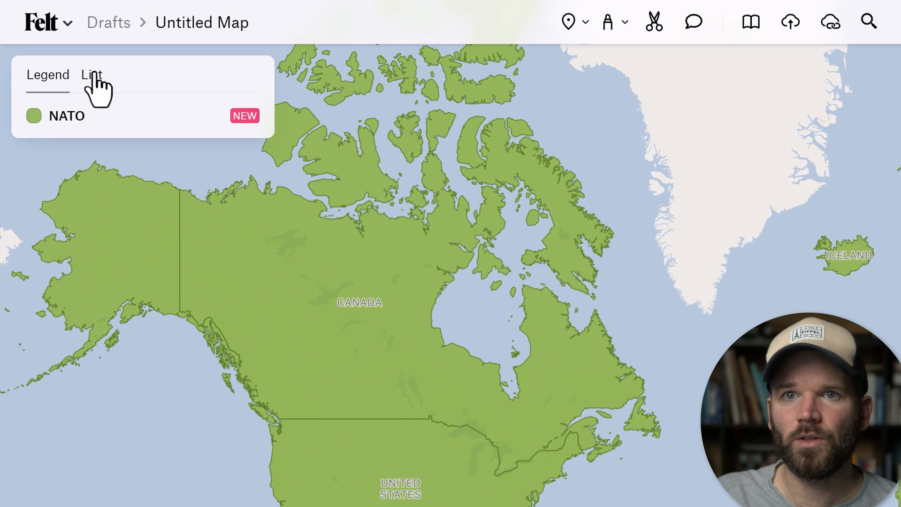
Convert the NATO layer in the Felt map into elements
left_click(94, 74)
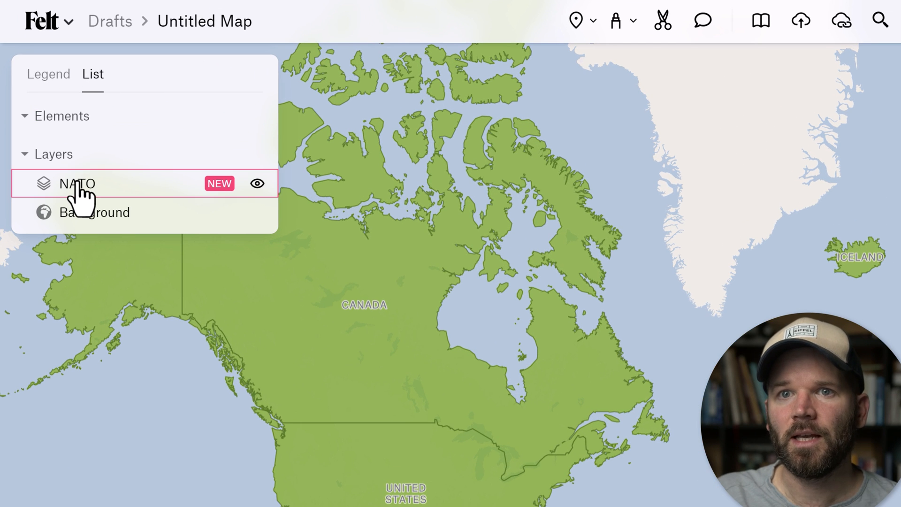
left_click(90, 187)
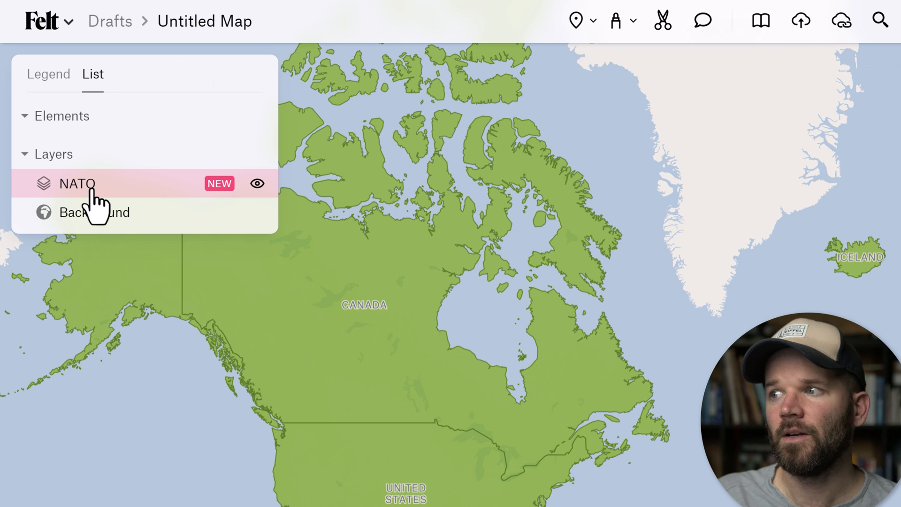
right_click(151, 188)
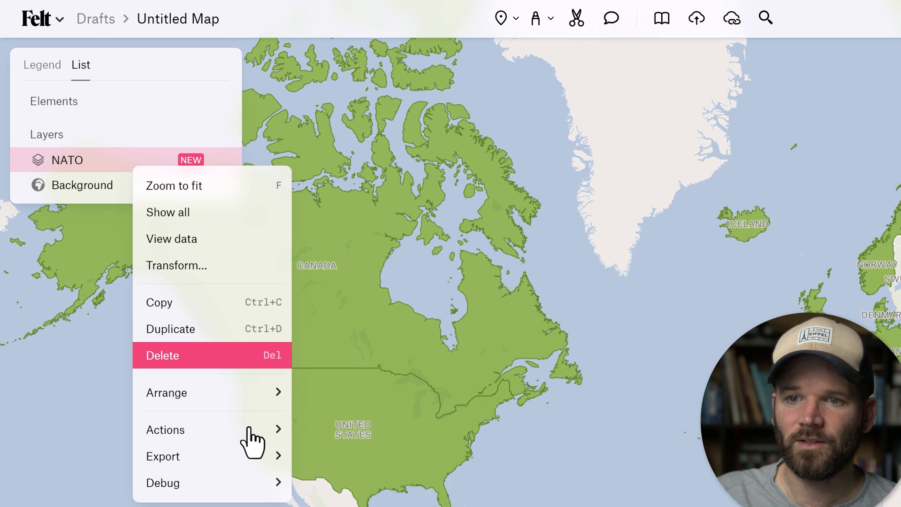
mouse_move(287, 493)
left_click(380, 454)
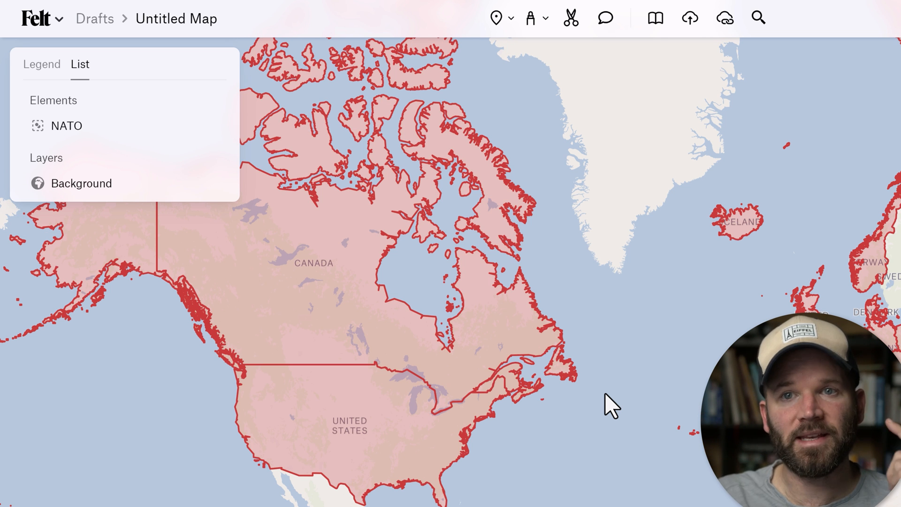
Export the NATO element group from the Felt map as a GeoJSON file
left_click(76, 126)
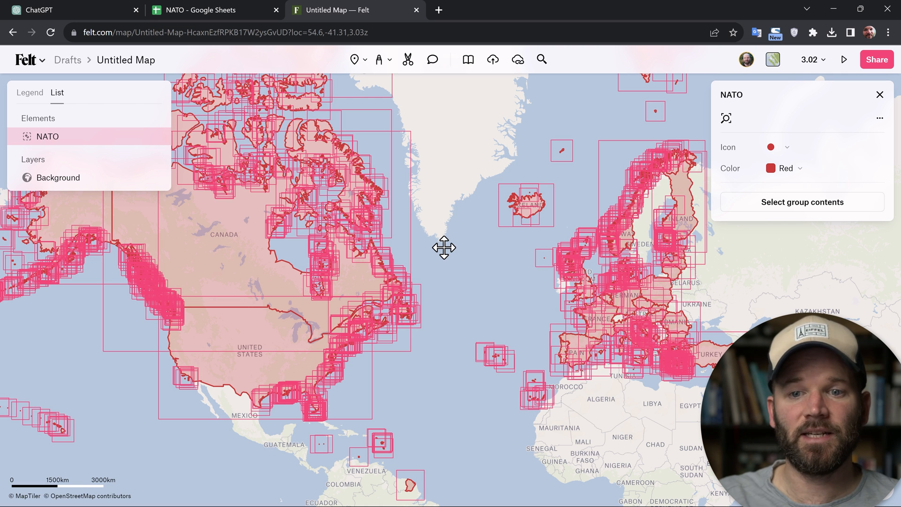
right_click(123, 136)
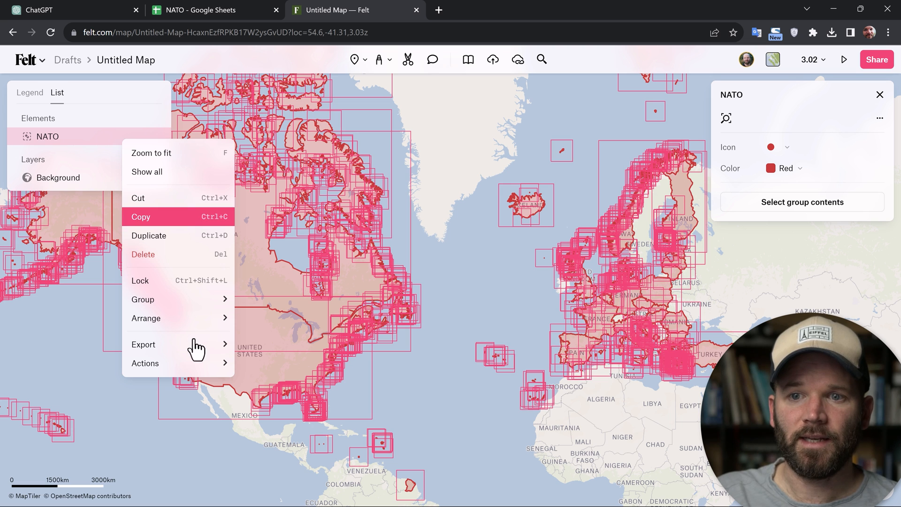
mouse_move(202, 356)
left_click(263, 350)
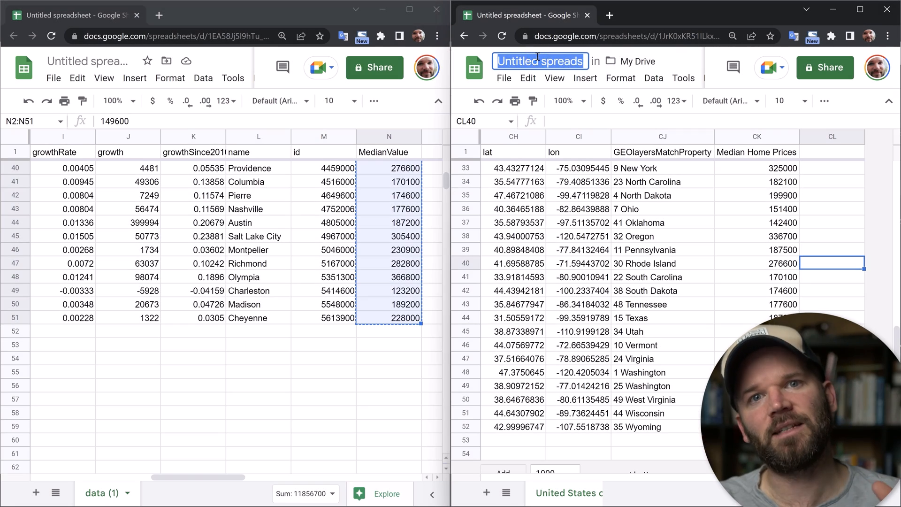
Name the spreadsheet containing the Median Home Prices column "USA Median Home Price by State"
type("US")
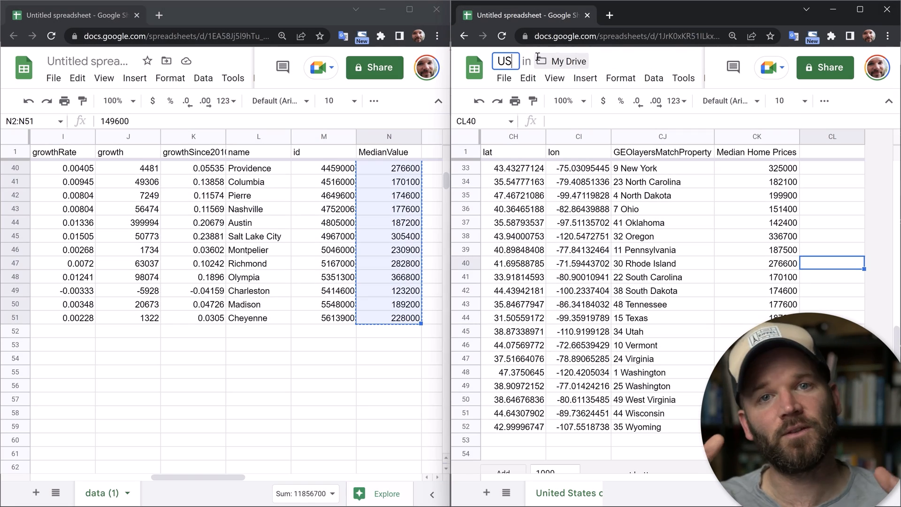
type("A Median H")
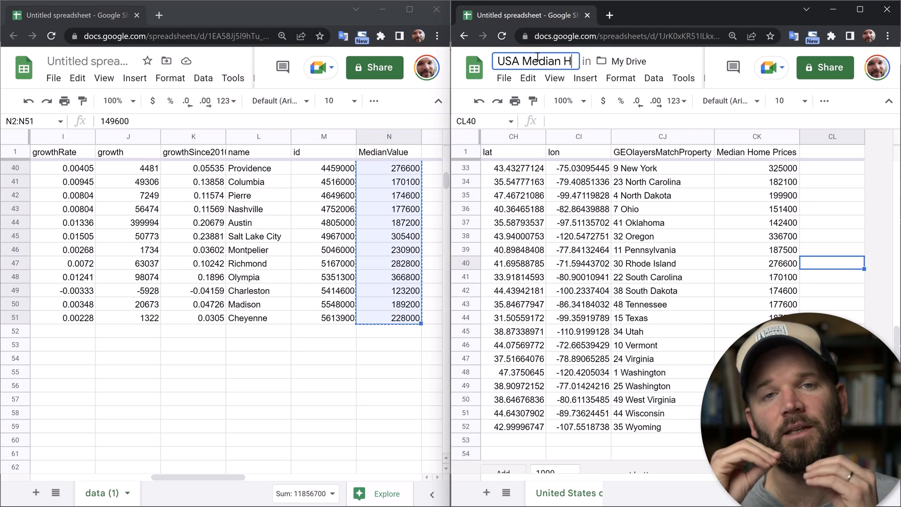
type("ome Price by State")
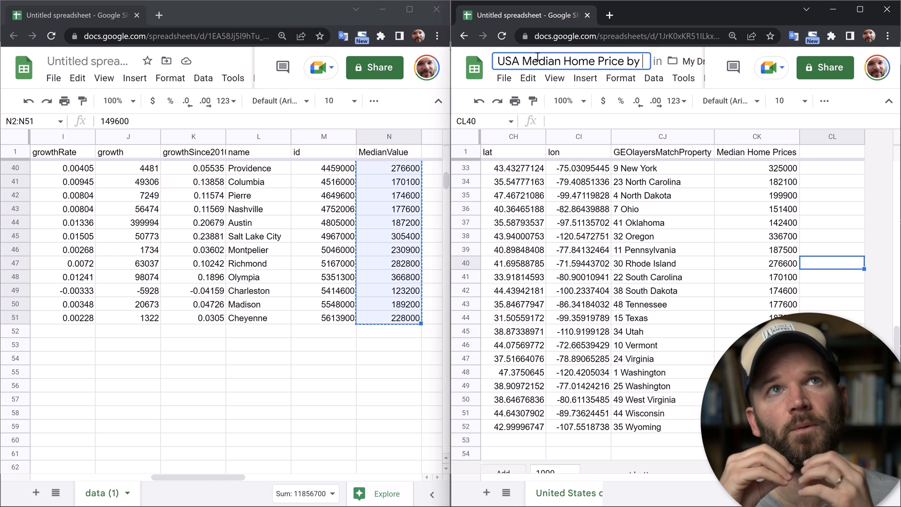
key("Return")
Switch to GEOlayers and import feature properties from a .csv/.tsv file
left_click(503, 78)
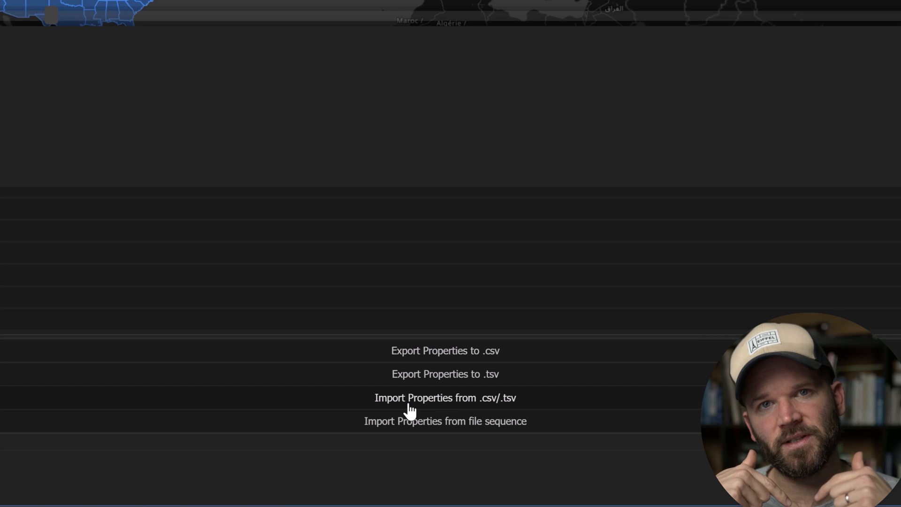
left_click(459, 397)
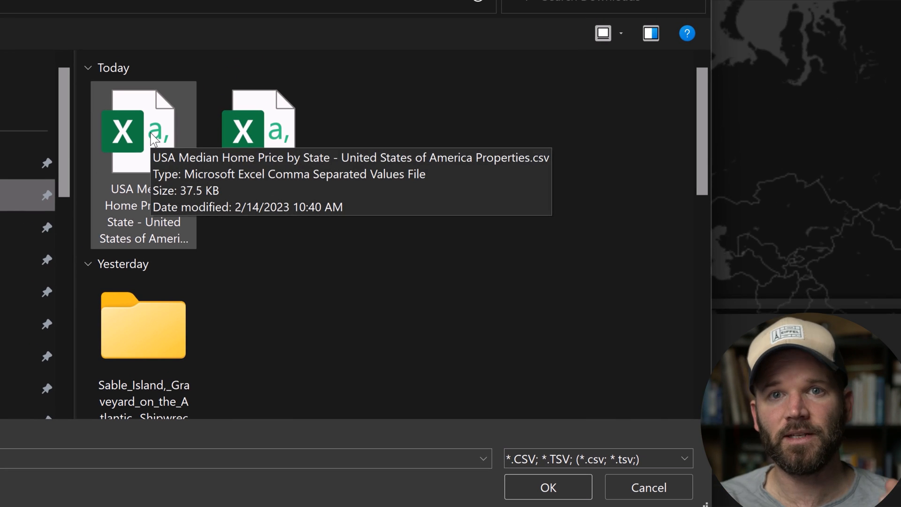
double_click(154, 136)
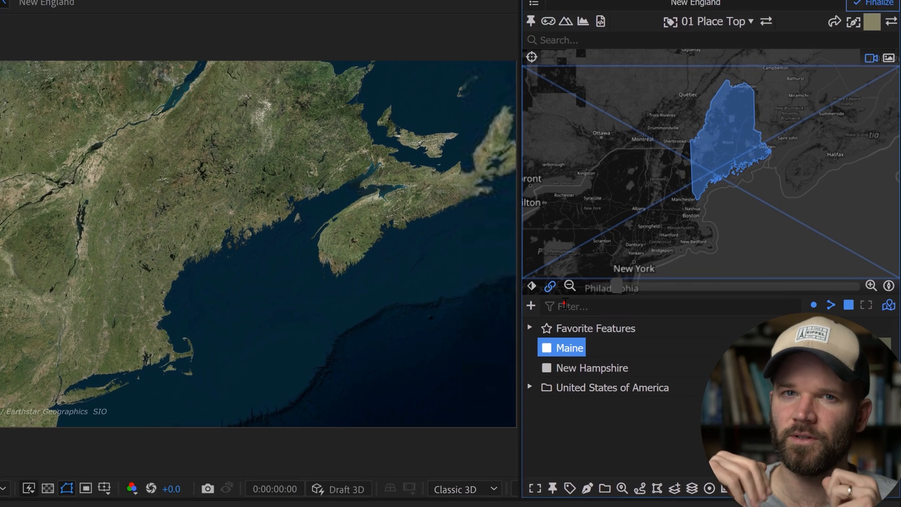
Filter the GEOlayers feature list of the New England mapcomp by region_sub=New England
left_click(584, 321)
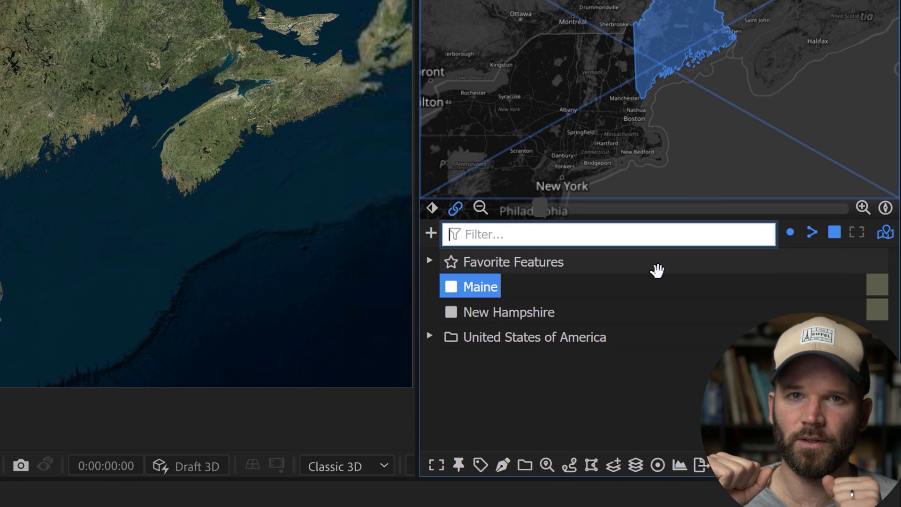
type("region_sub")
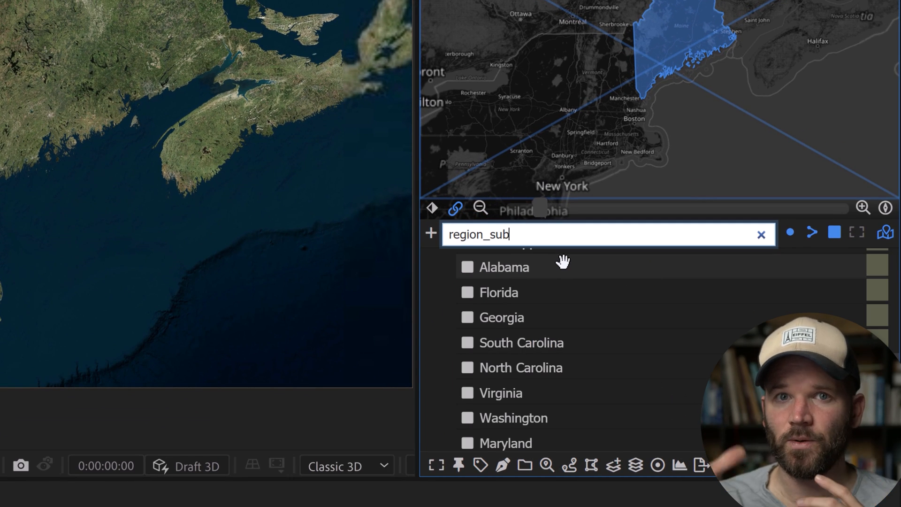
type("=New")
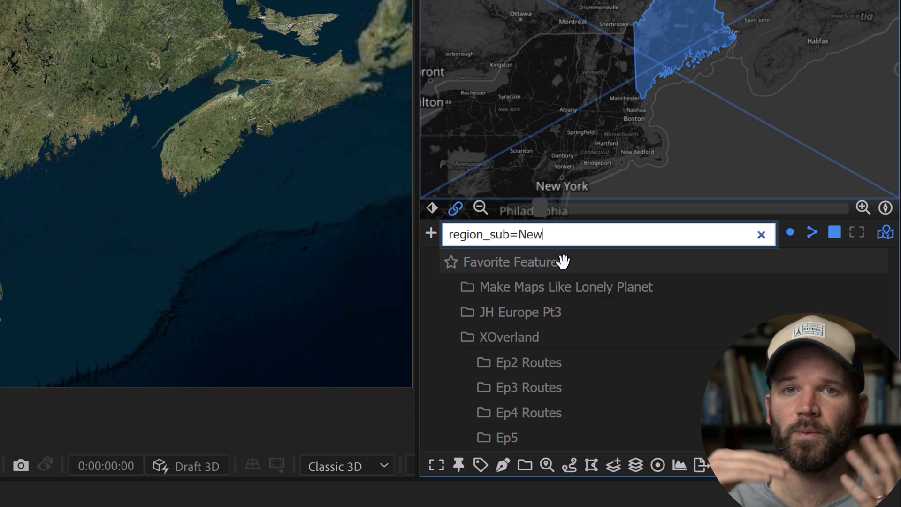
type(" England")
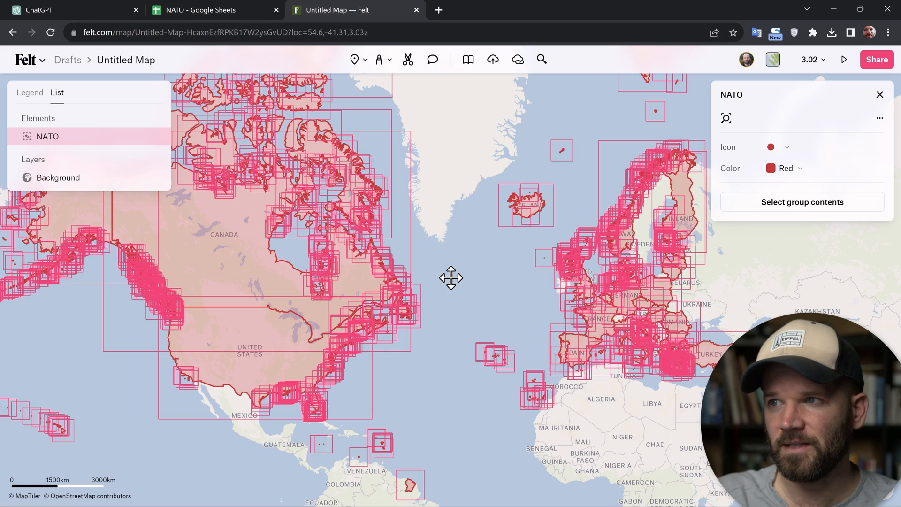
Switch to the untitled After Effects project and import the newest GeoJSON file from Downloads into GEOlayers 3
key("alt+Tab")
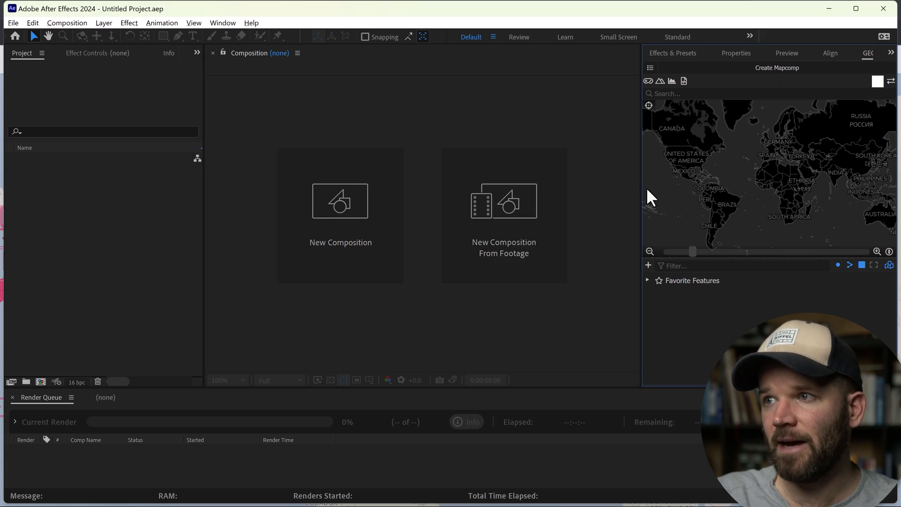
left_click_drag(645, 187, 606, 175)
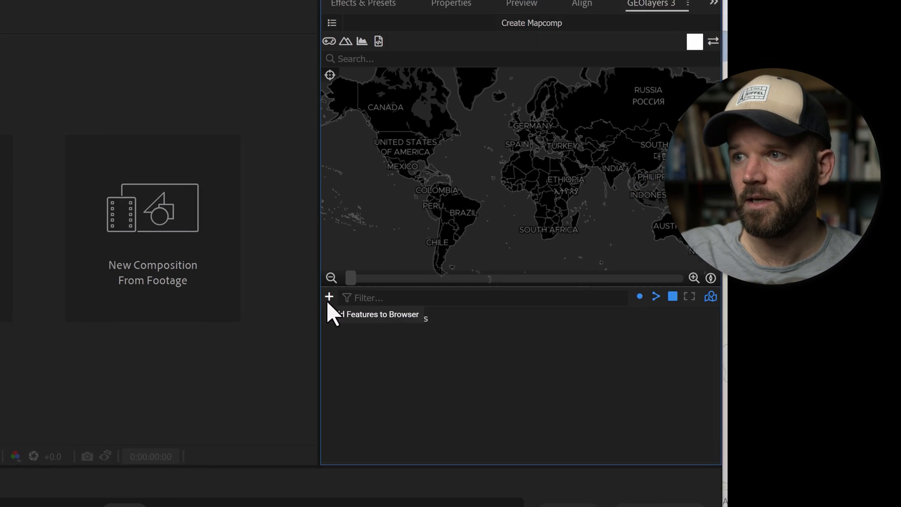
left_click(329, 297)
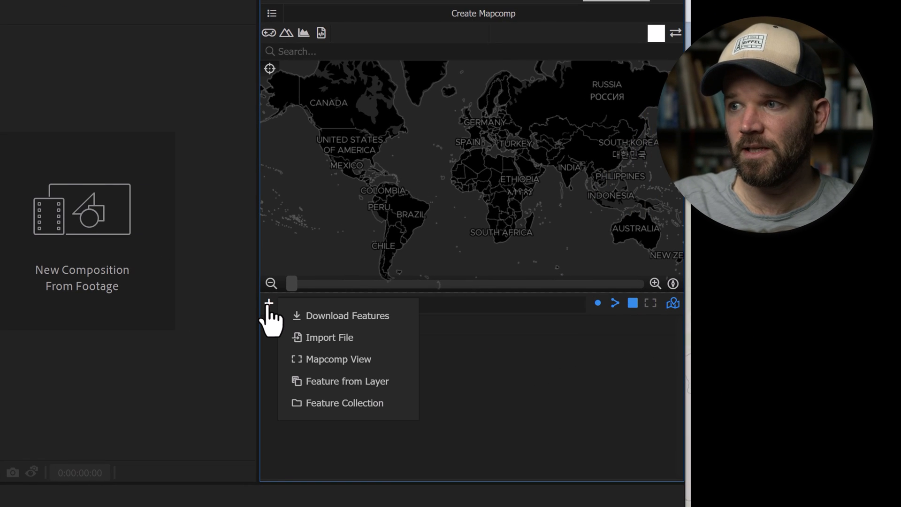
left_click(323, 338)
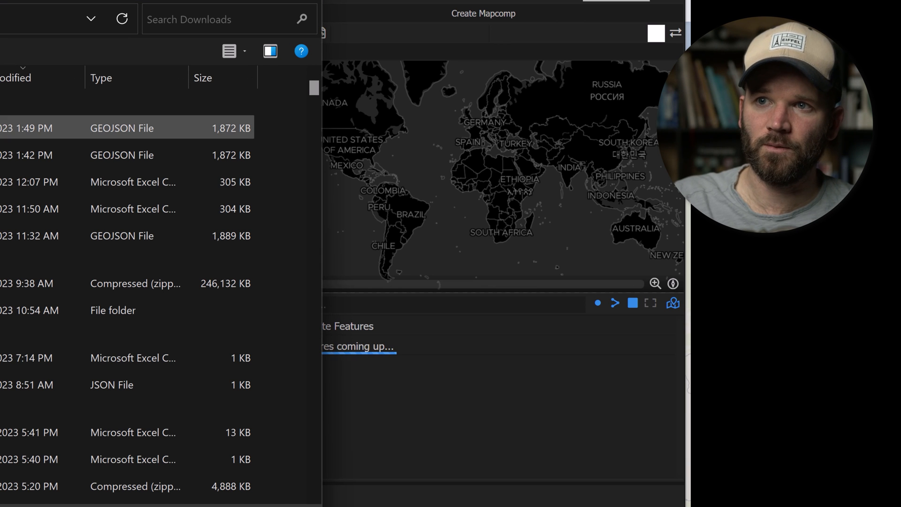
left_click(3, 128)
double_click(4, 127)
Expand the imported Features collection and examine its separate Canada entries on the map
left_click_drag(403, 146, 448, 202)
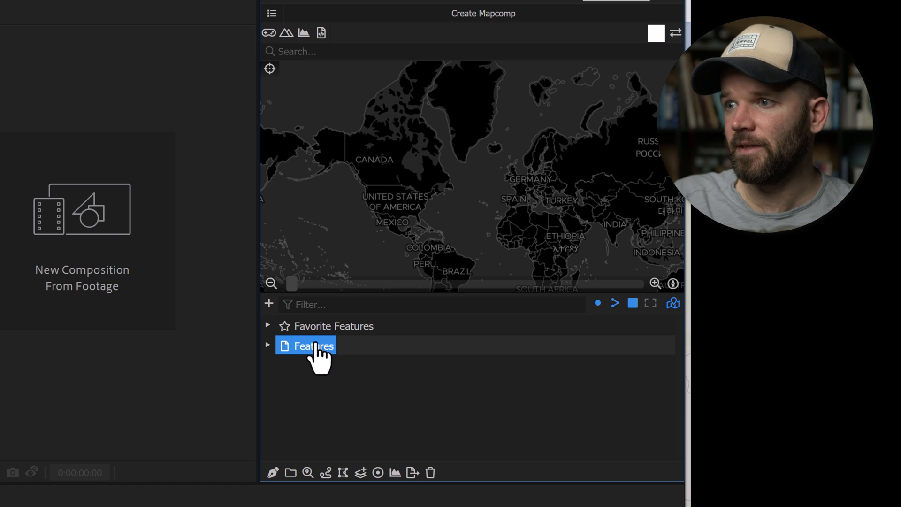
left_click(289, 353)
left_click(267, 345)
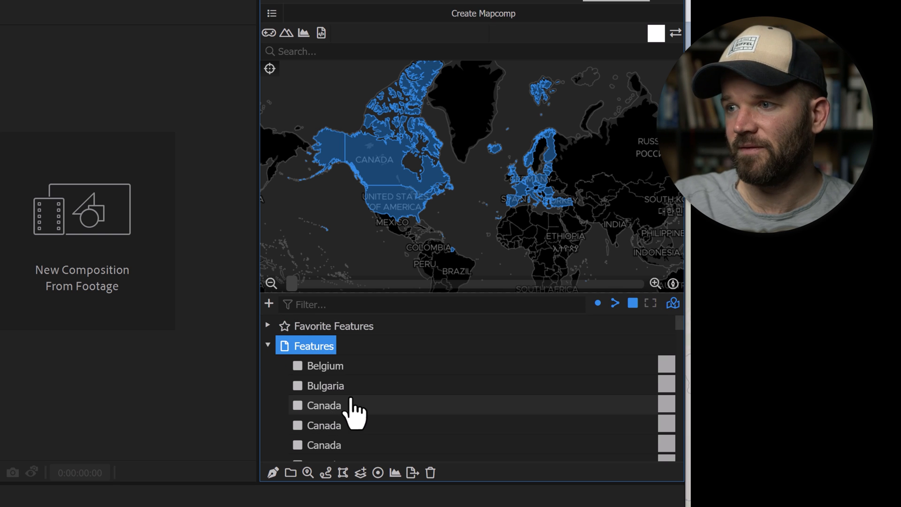
scroll(371, 408, "down", 2)
left_click(336, 384)
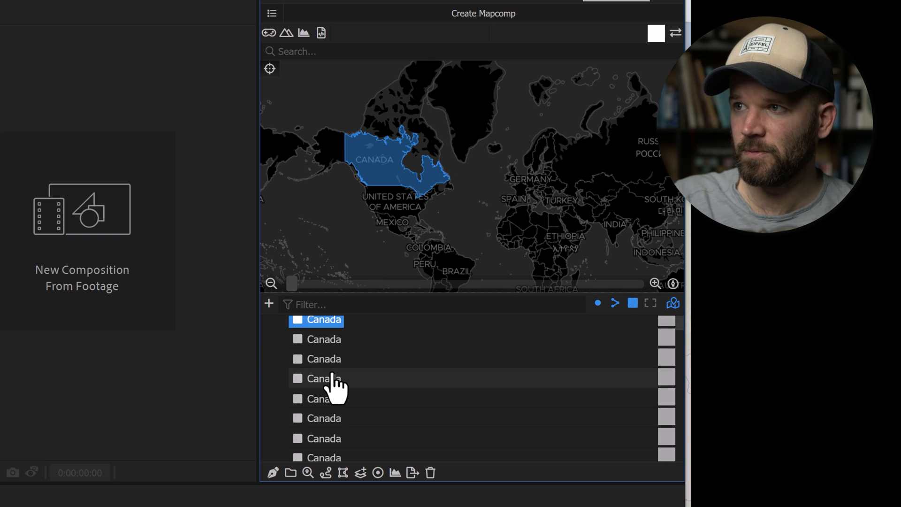
scroll(336, 386, "up", 2)
scroll(338, 391, "down", 2)
left_click(325, 412, "shift")
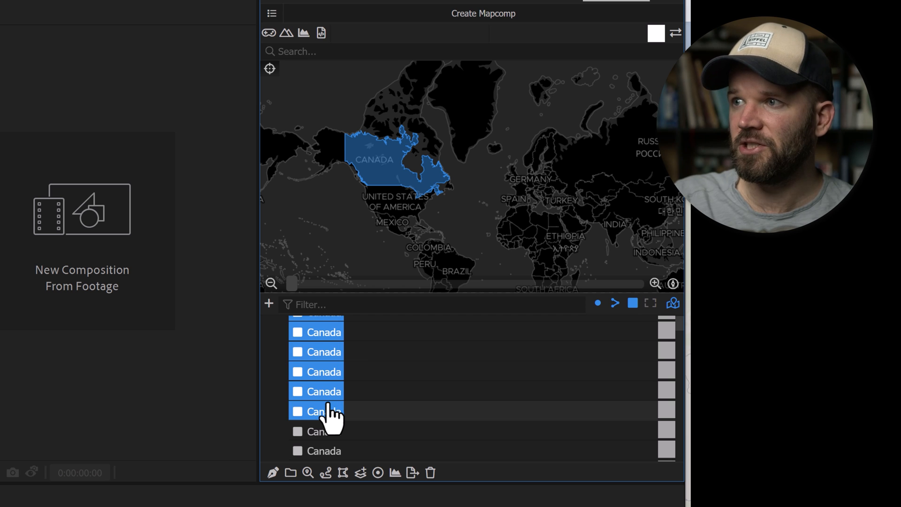
Merge the features with the same name in the whole Features collection
left_click(329, 348)
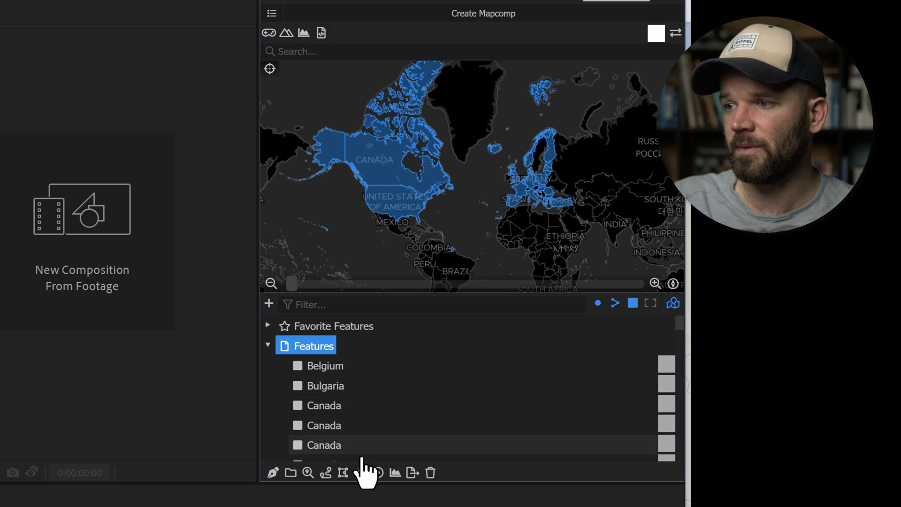
left_click(361, 472)
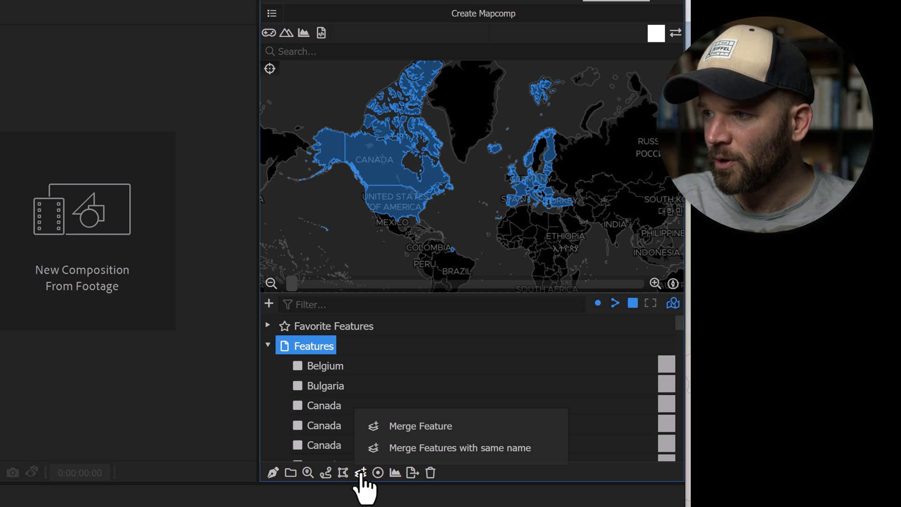
left_click(488, 448)
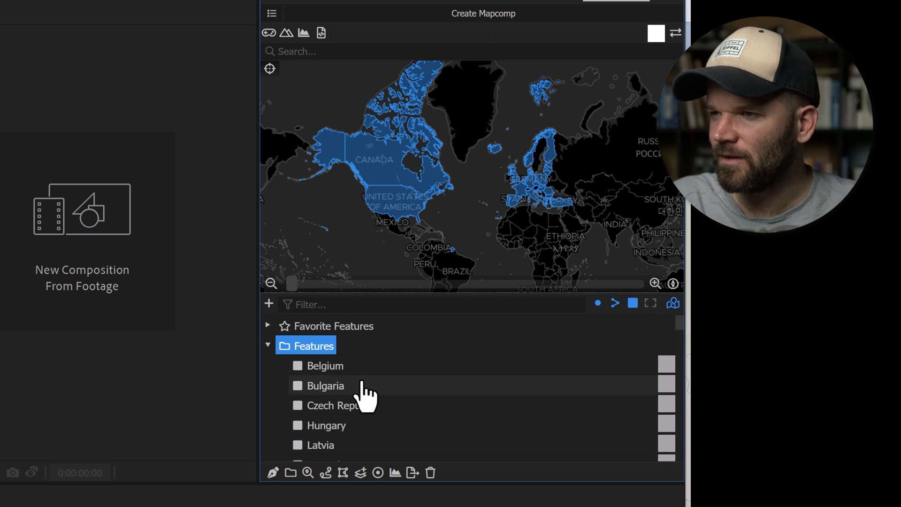
Examine the merged features in the list, checking on the map which countries the ID-named entries cover
scroll(365, 392, "down", 3)
scroll(370, 395, "down", 5)
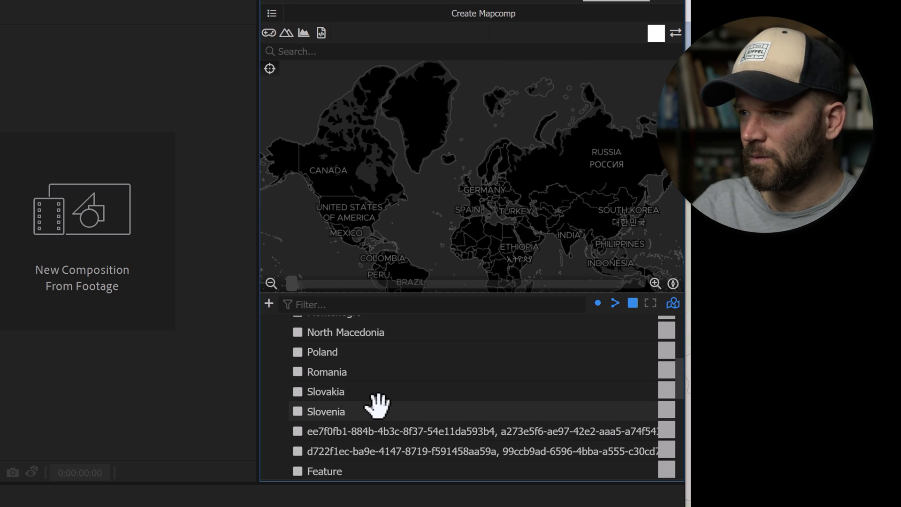
scroll(374, 408, "down", 3)
left_click(352, 345)
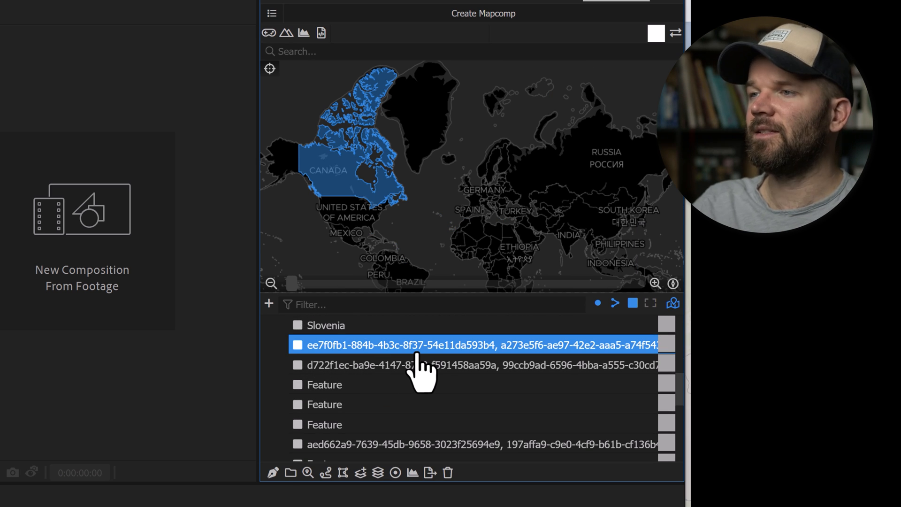
left_click(346, 371)
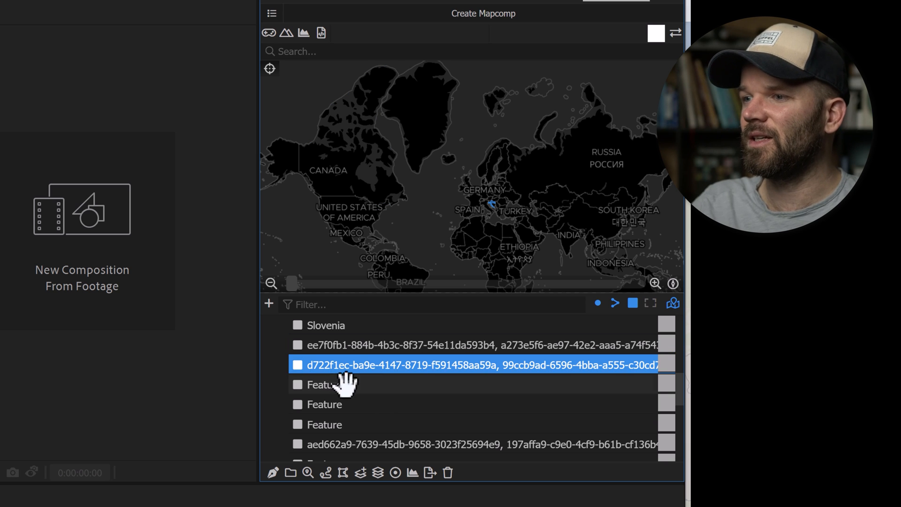
left_click(335, 387)
scroll(334, 387, "up", 4)
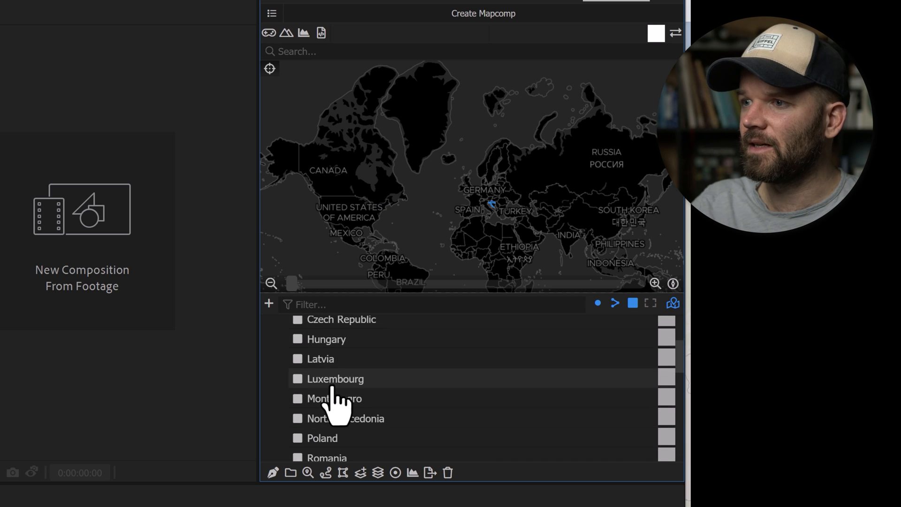
scroll(334, 389, "up", 3)
Set the Features collection to name its features by Albania and check the Canada feature on the map
left_click(312, 348)
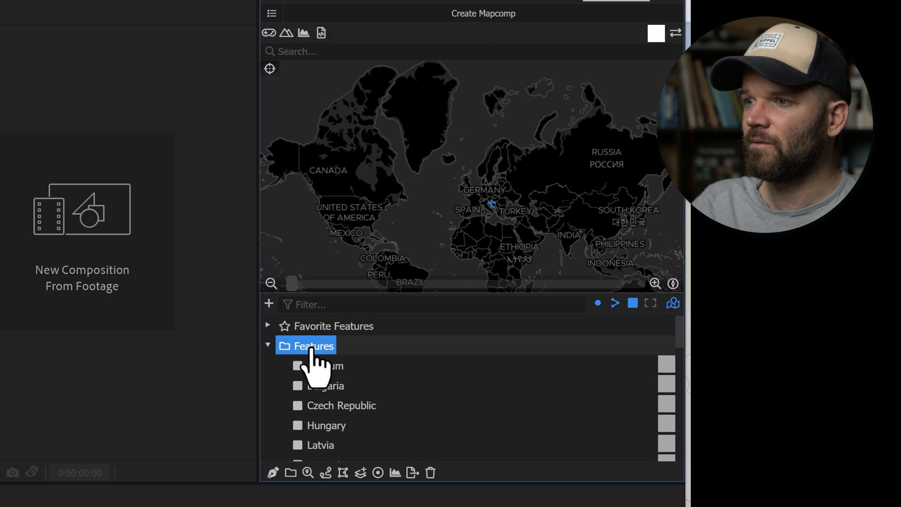
left_click(307, 473)
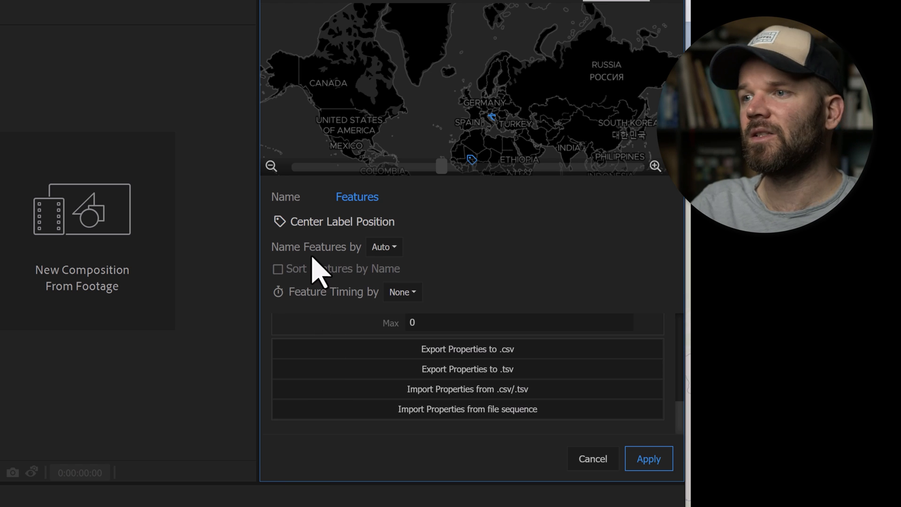
left_click(380, 247)
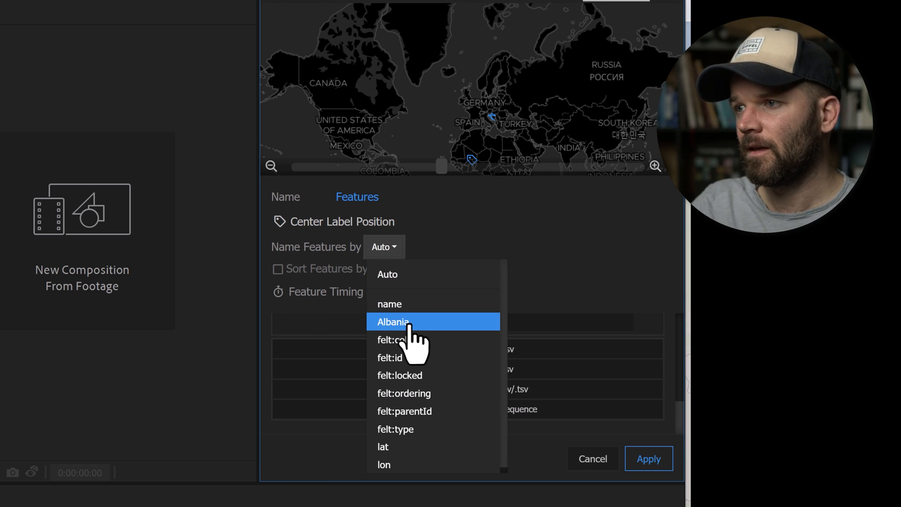
left_click(428, 323)
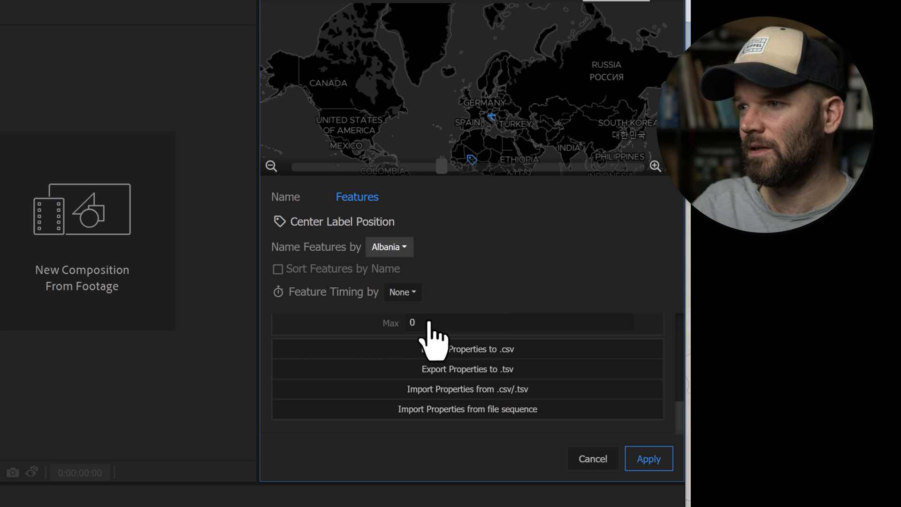
left_click(648, 458)
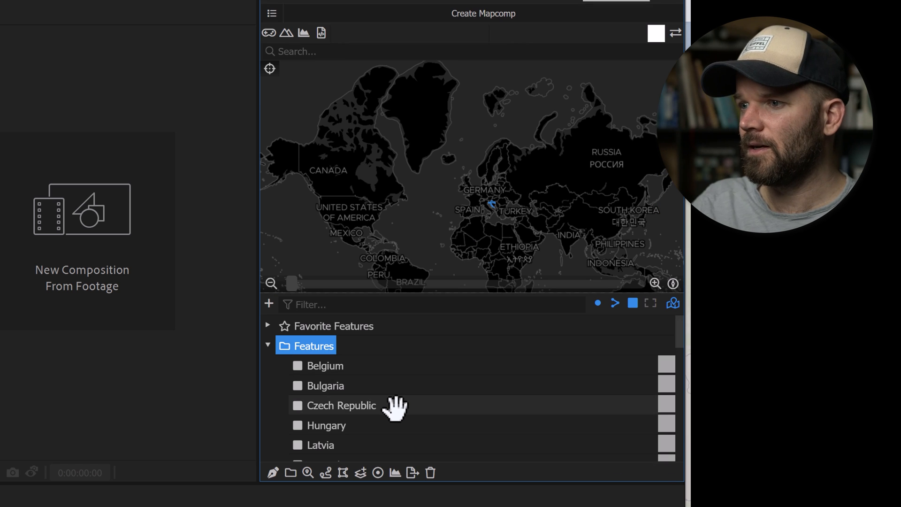
scroll(394, 407, "down", 5)
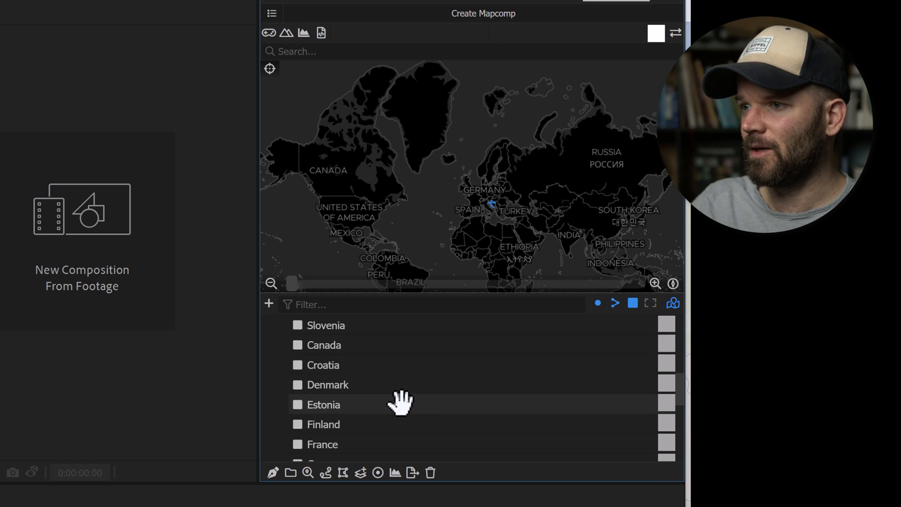
left_click(331, 346)
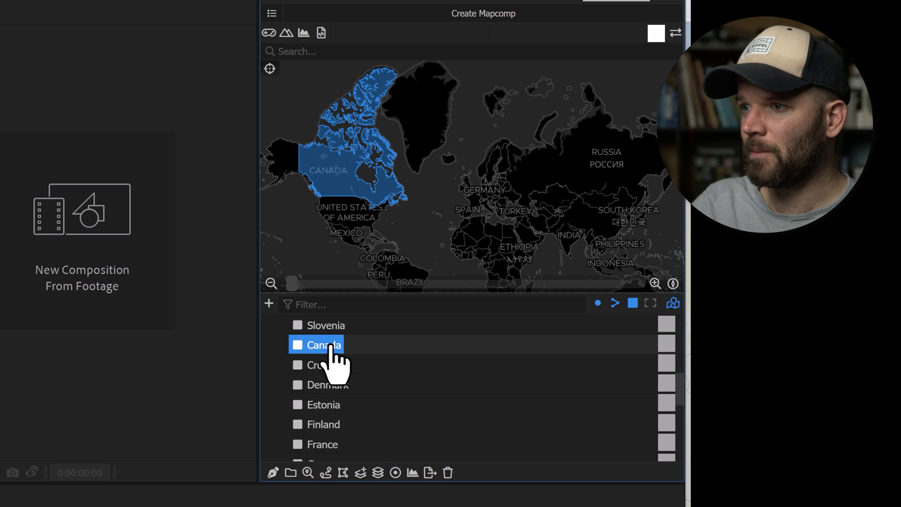
Check on the map which territories the merged France feature covers
scroll(345, 380, "down", 2)
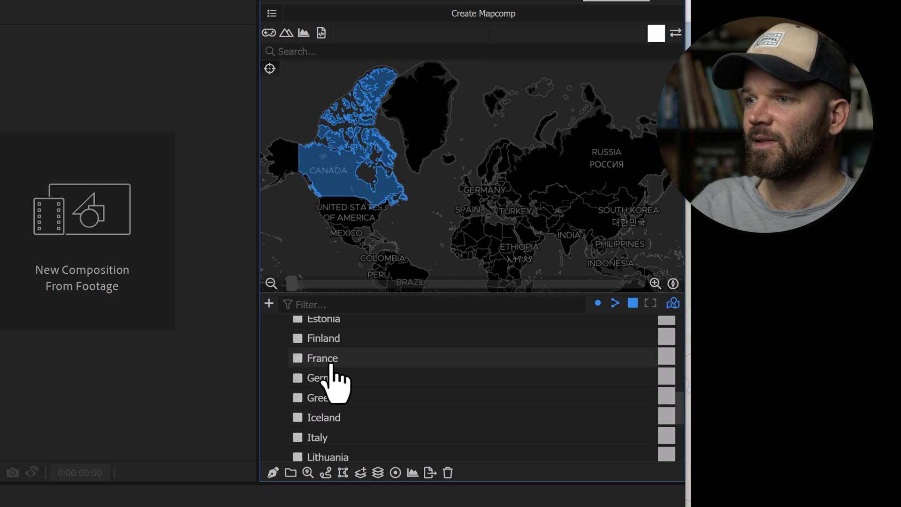
left_click(331, 360)
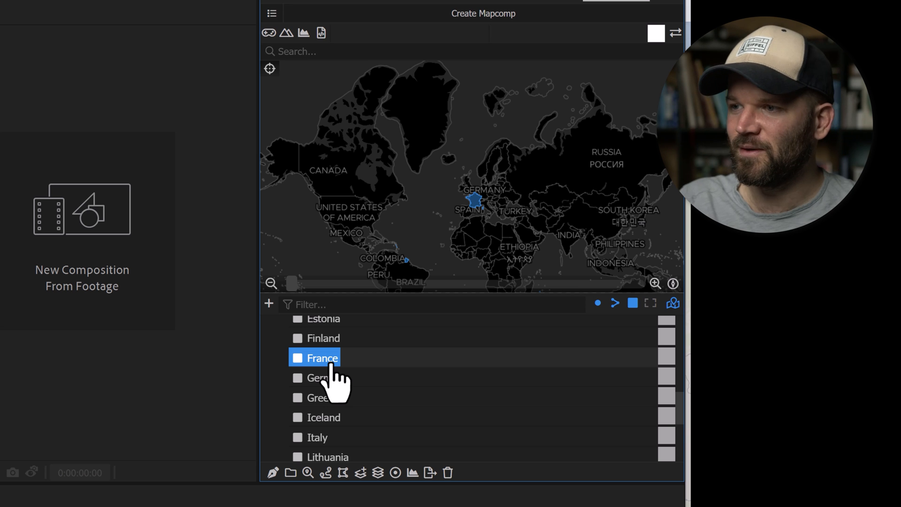
scroll(329, 364, "up", 5)
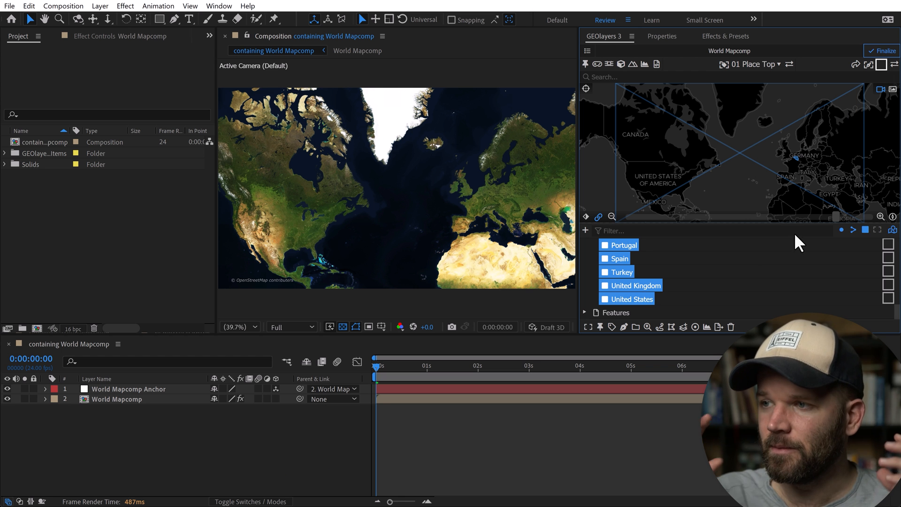
Draw the selected NATO country features in the World Mapcomp, accepting the high vertex count
left_click(624, 327)
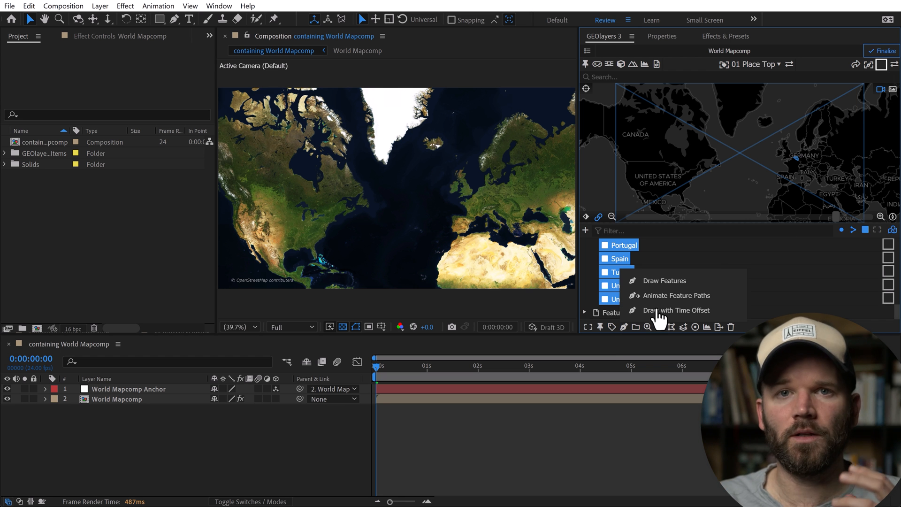
left_click(666, 281)
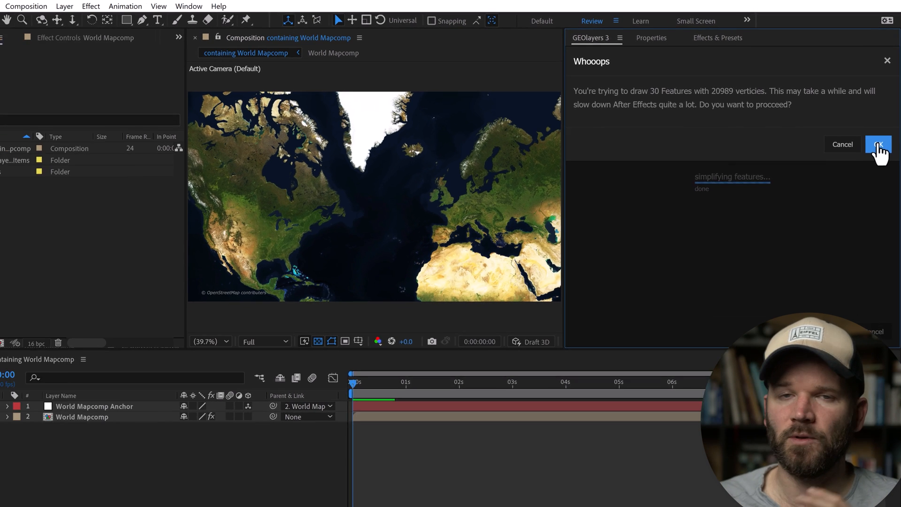
left_click(874, 173)
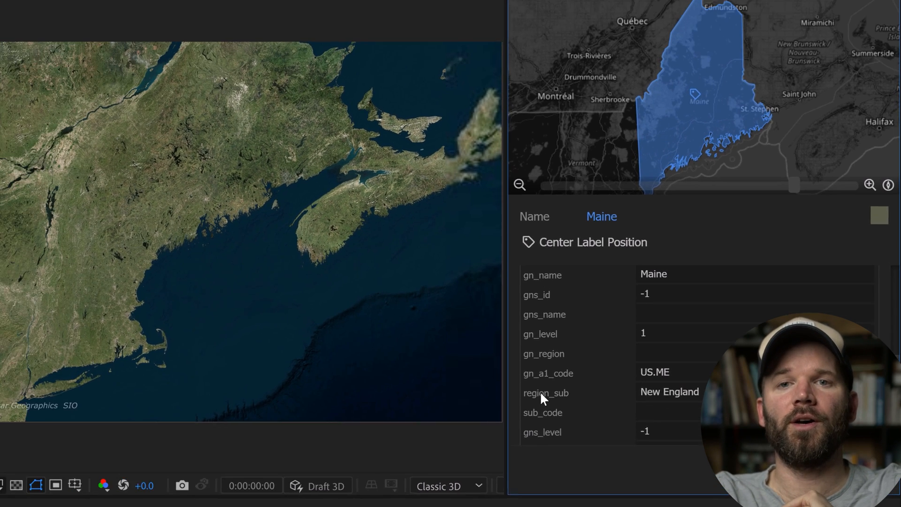
Close the Maine feature's properties and filter the New England mapcomp's feature list by region_sub=New England
left_click(460, 348)
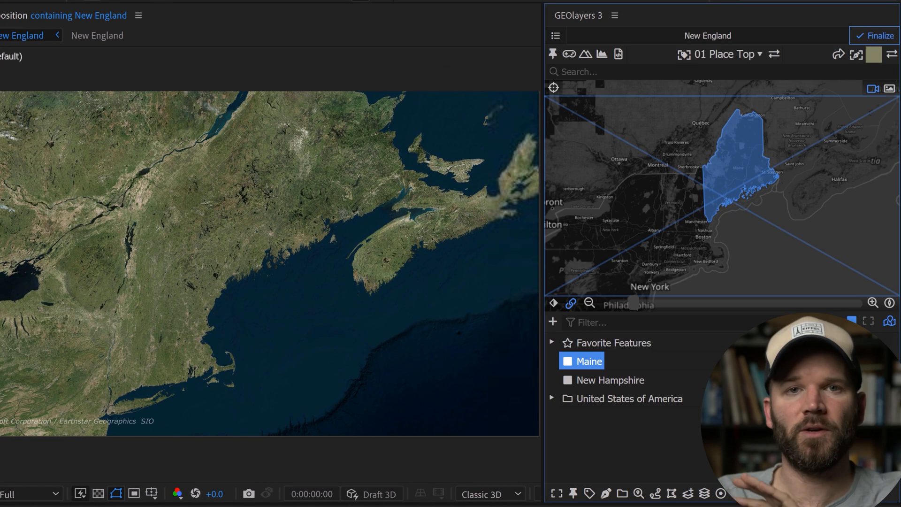
left_click(585, 322)
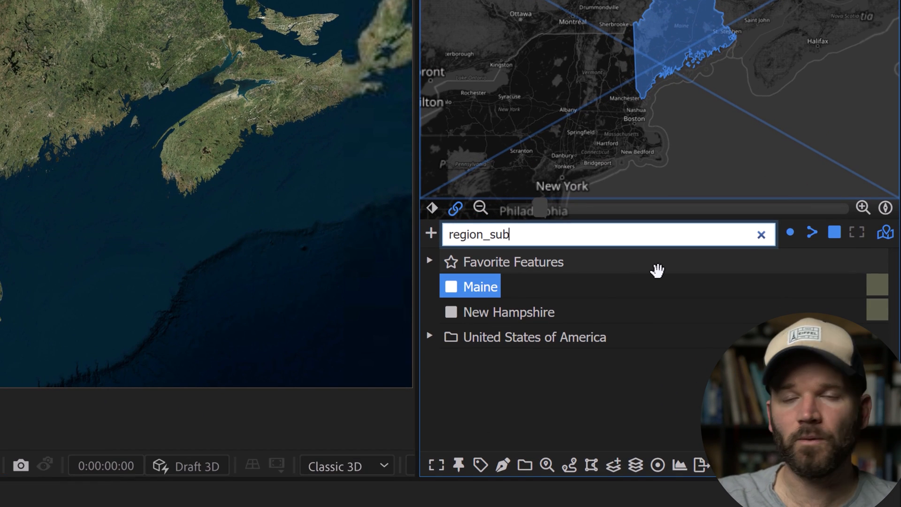
scroll(563, 261, "down", 10)
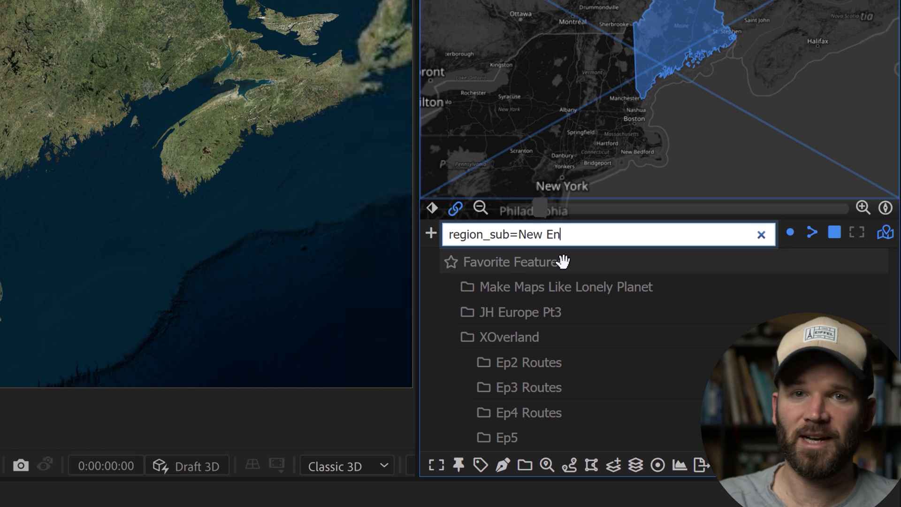
type("gland")
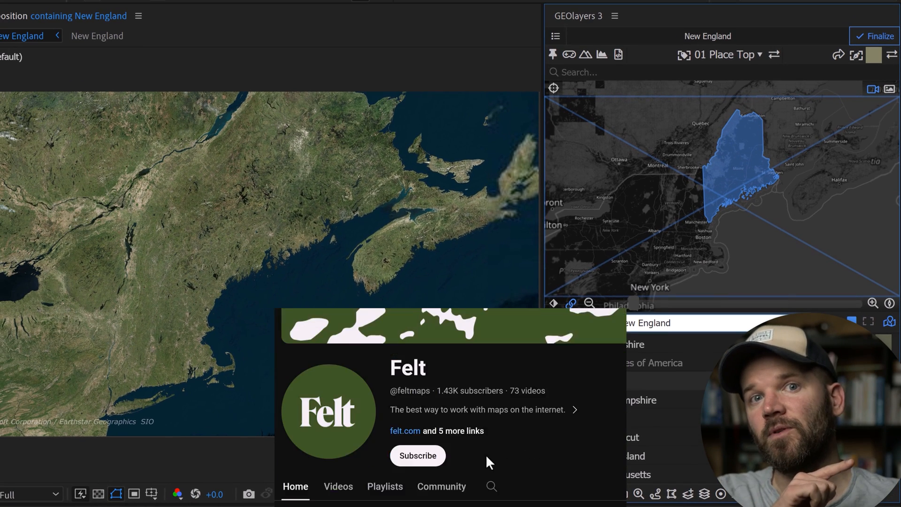
Subscribe to the Felt YouTube channel with notifications set to All, and select the filtered New England states from Maine through Massachusetts
left_click(440, 301)
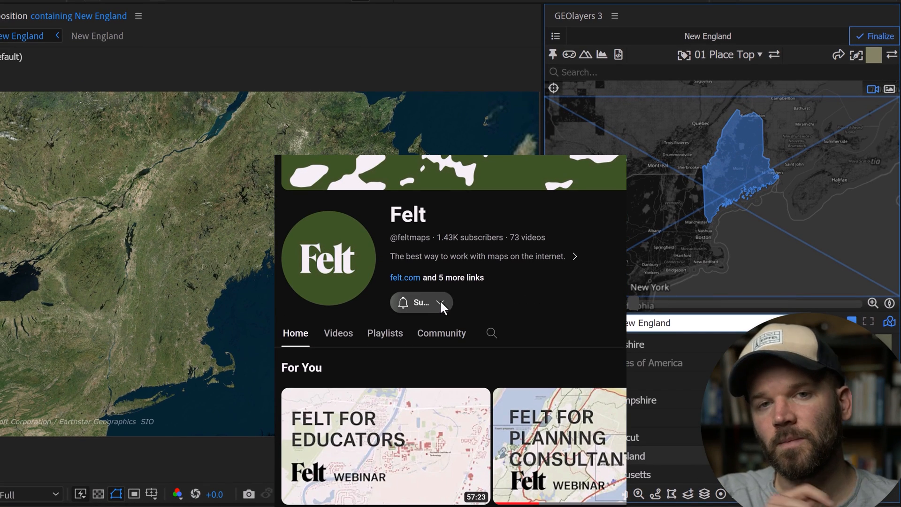
left_click(632, 475, "shift")
left_click(463, 302)
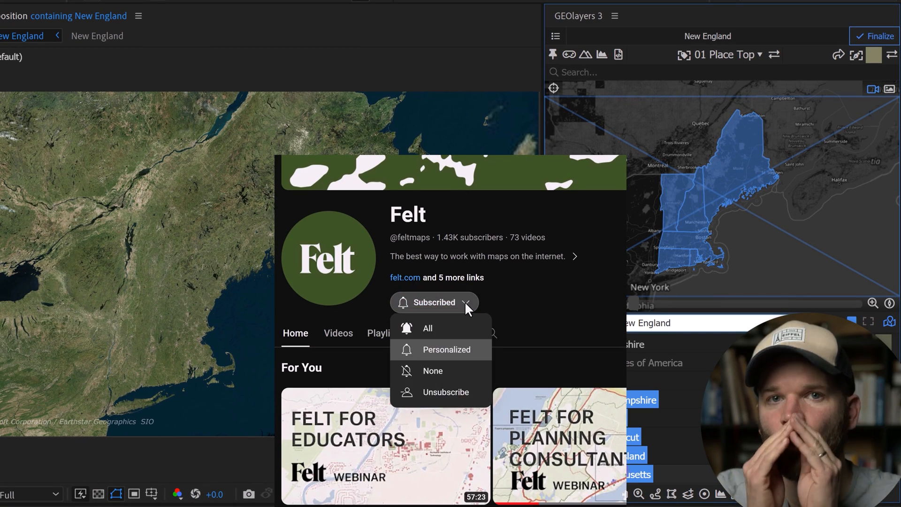
left_click(464, 329)
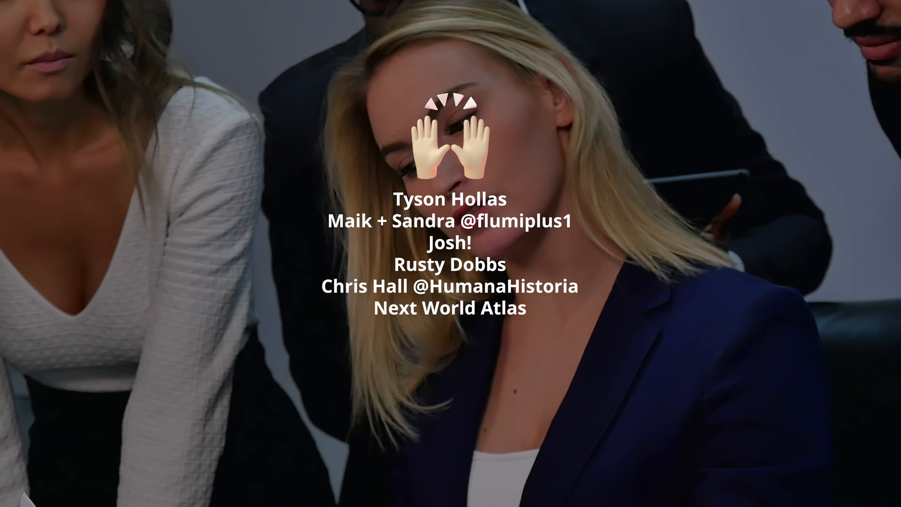